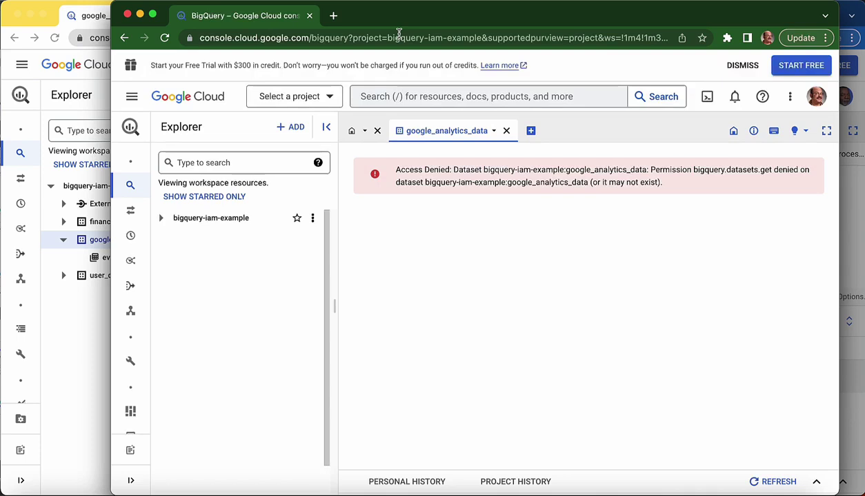
Switch to the administrator's BigQuery window and check which account is signed in
mouse_move(123, 294)
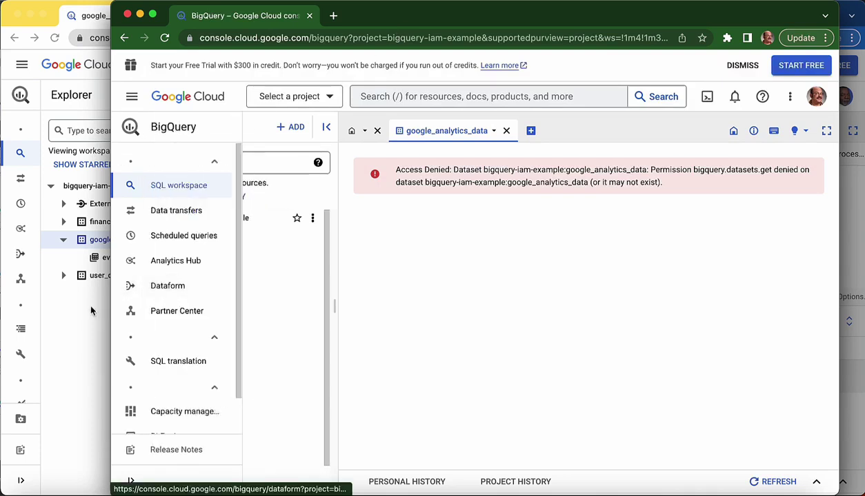
left_click(83, 338)
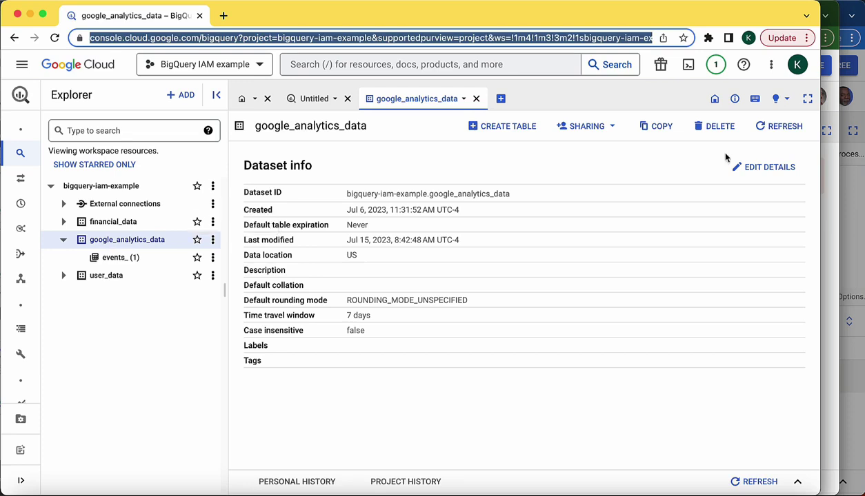
left_click(798, 64)
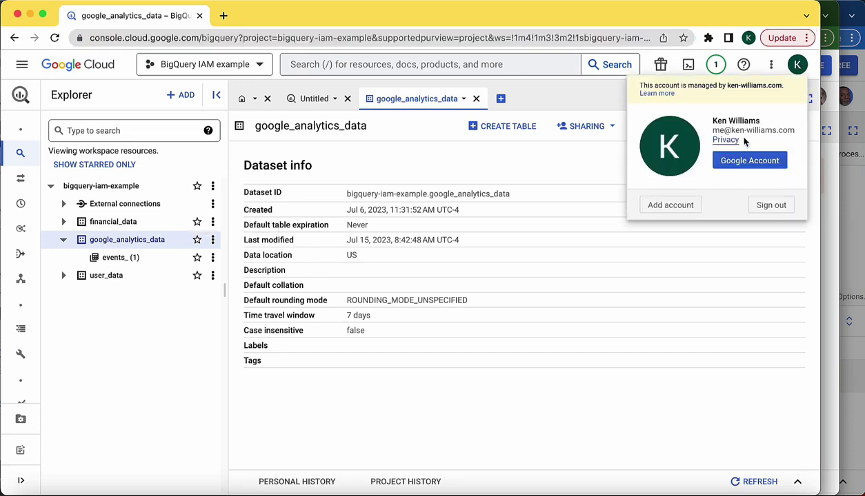
left_click(415, 391)
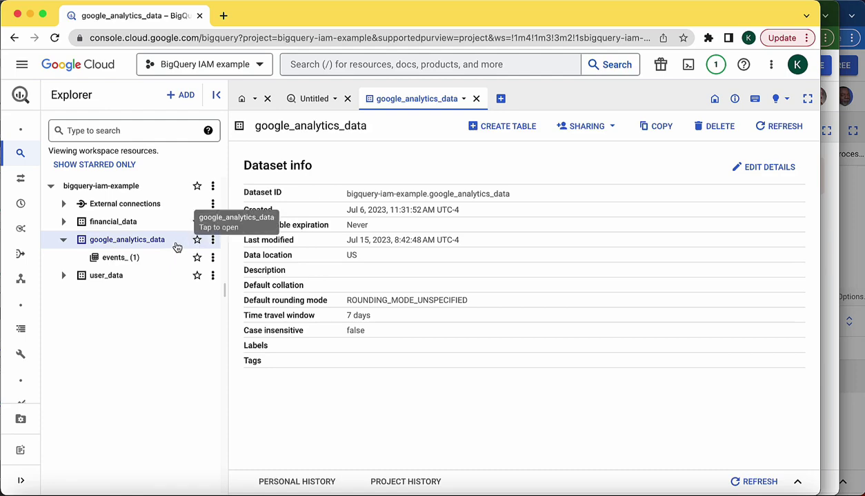
Open sharing for the google_analytics_data dataset and add the restricted user's e-mail as a new principal
left_click(213, 241)
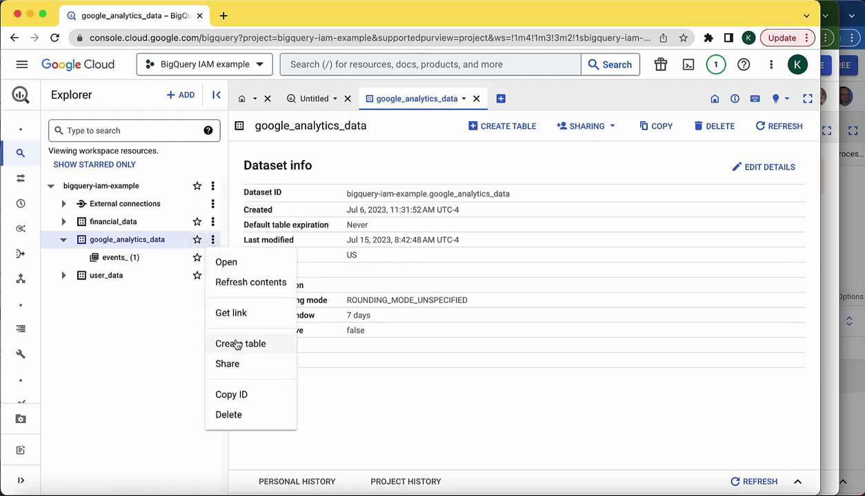
left_click(232, 363)
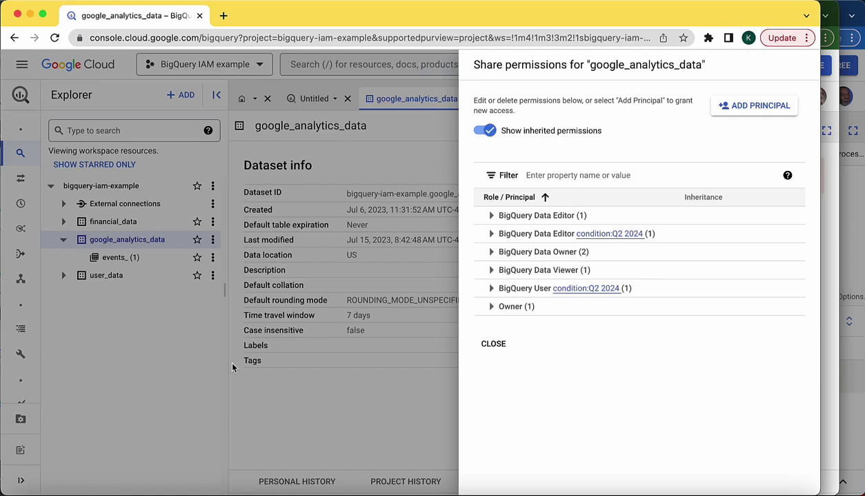
left_click(756, 110)
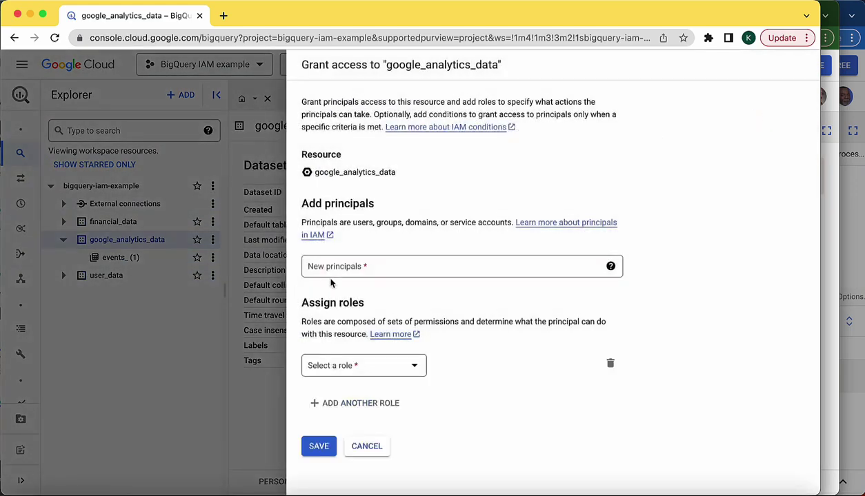
left_click(329, 271)
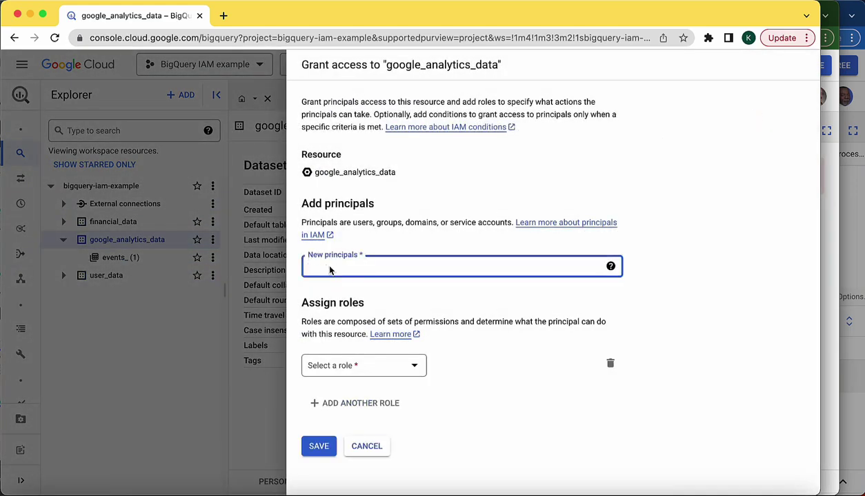
type("tobias")
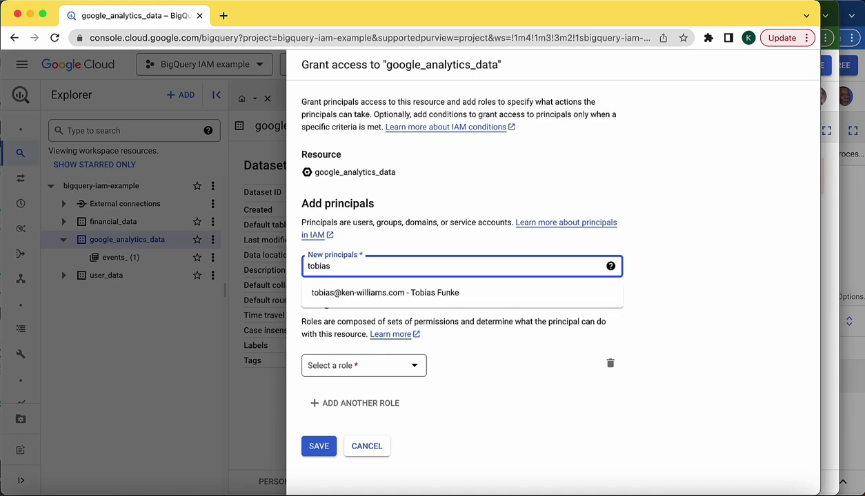
key("Down")
key("Return")
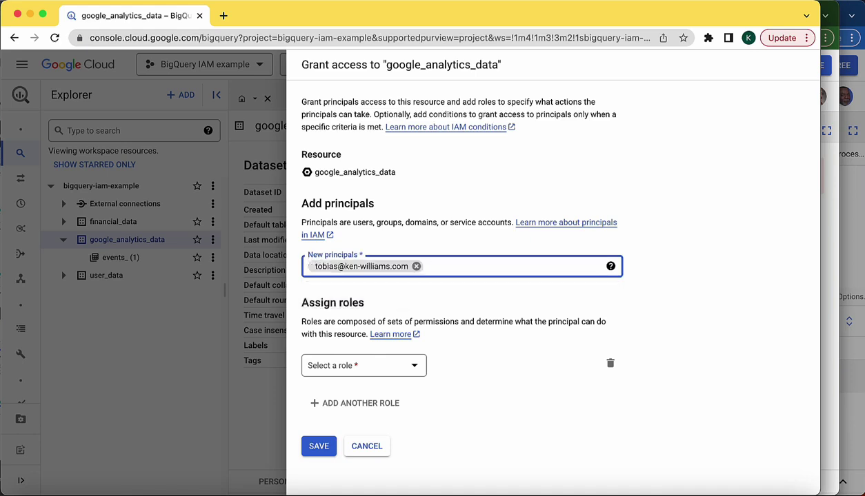
Assign the principal the BigQuery Data Editor and BigQuery User roles, save the access grant and close the share permissions
left_click(412, 363)
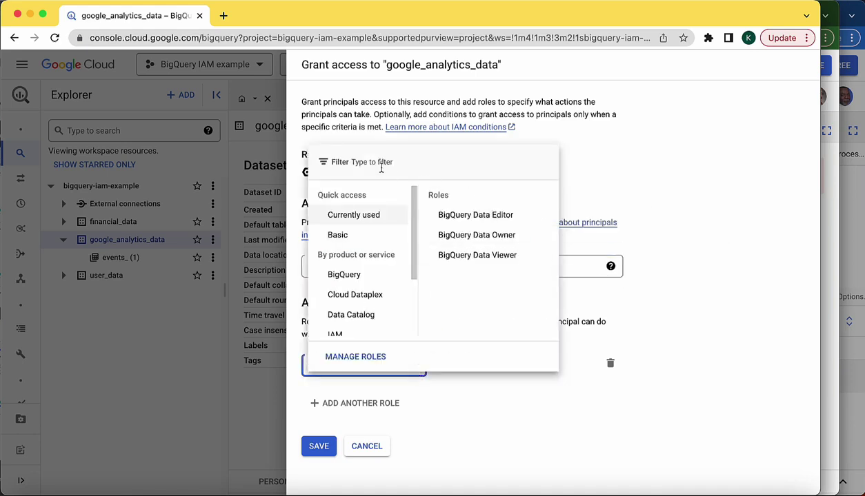
left_click(349, 274)
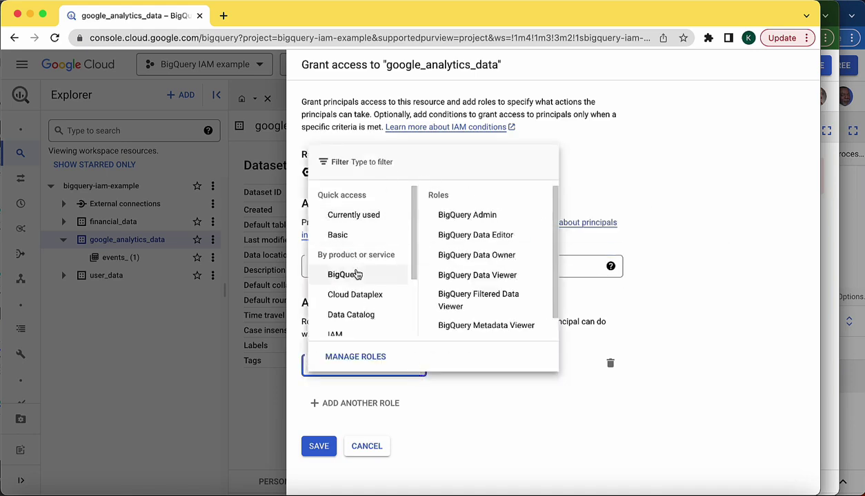
left_click(476, 237)
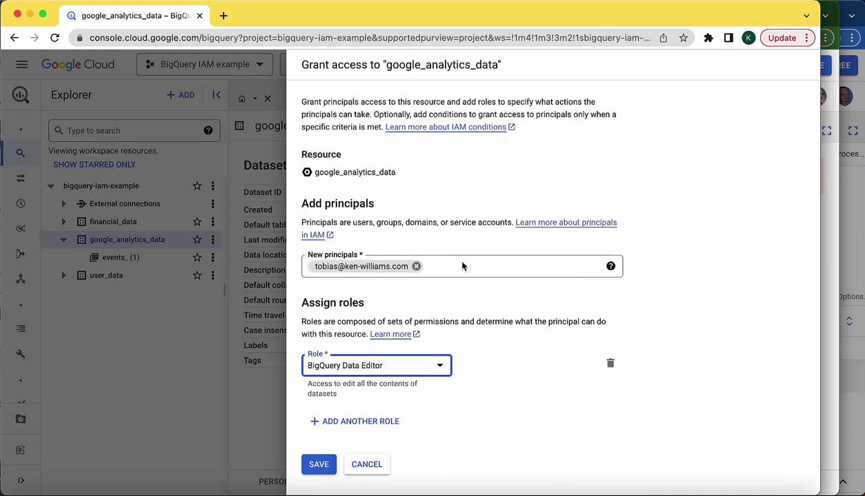
left_click(371, 423)
left_click(372, 425)
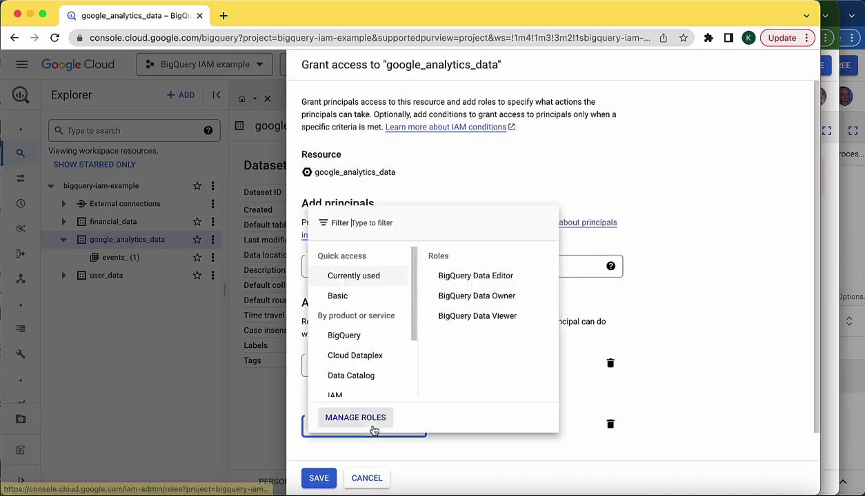
left_click(383, 335)
left_click(468, 388)
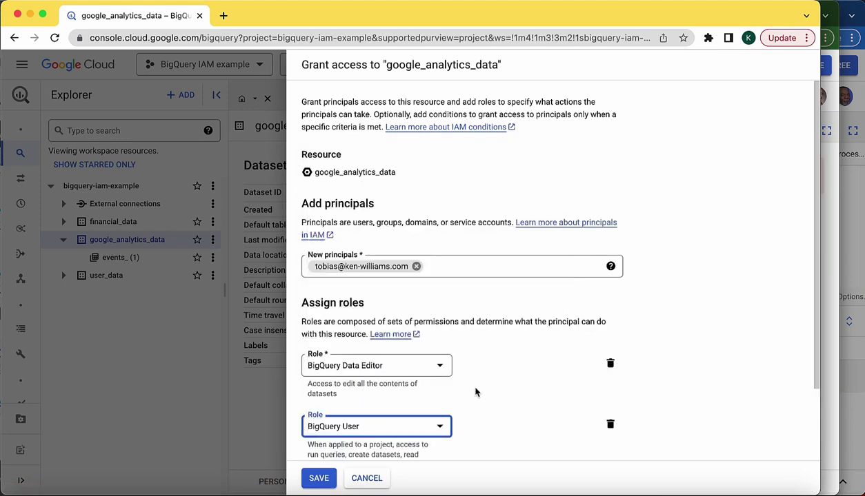
scroll(497, 394, "down", 3)
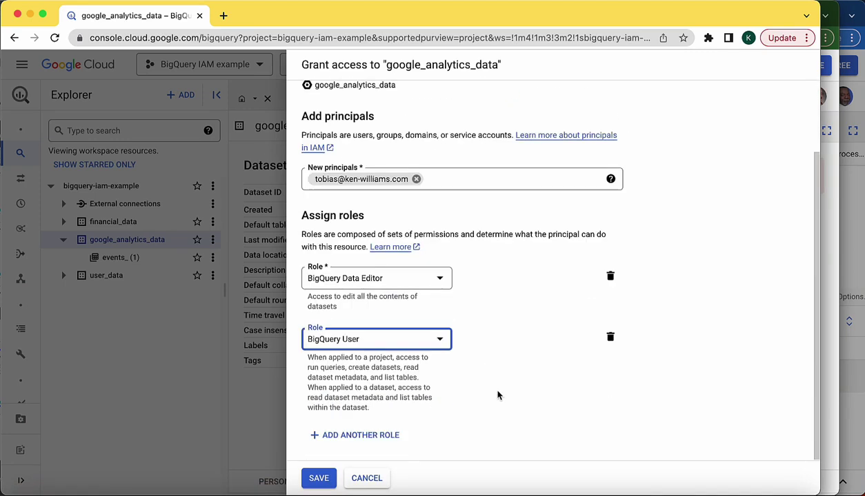
left_click(317, 479)
left_click(317, 477)
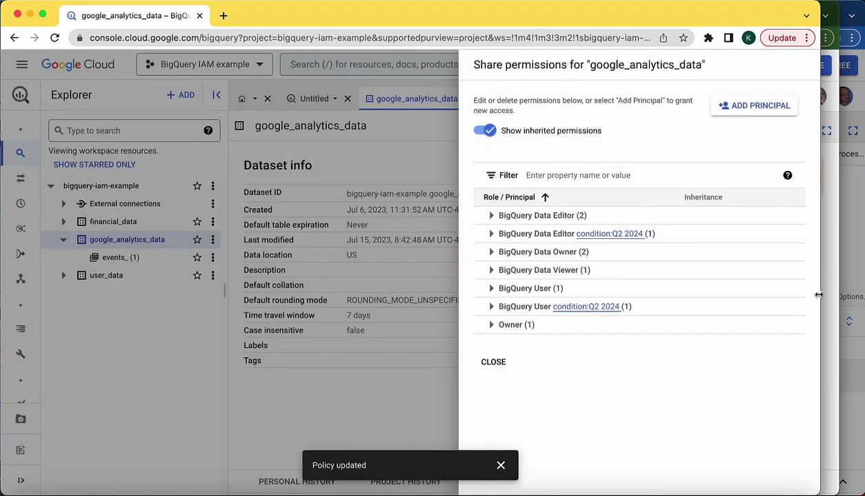
left_click(496, 362)
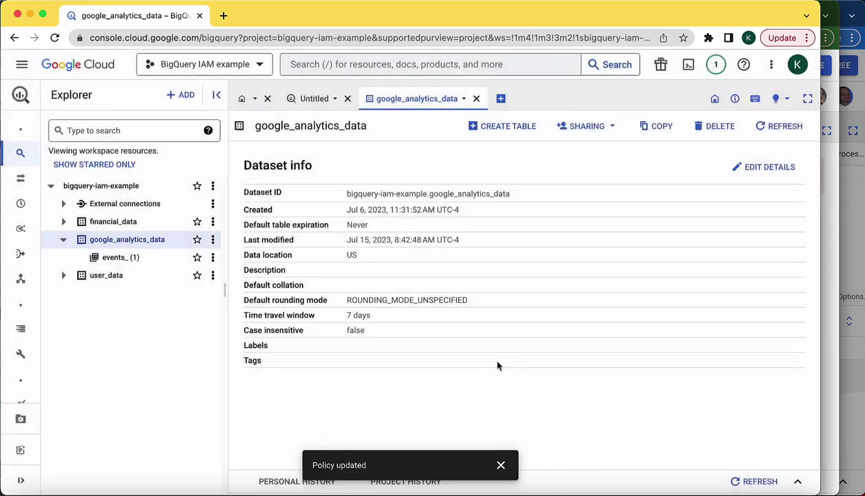
Reload the dataset page in the restricted user's browser window and open the events_ table under google_analytics_data
left_click(831, 219)
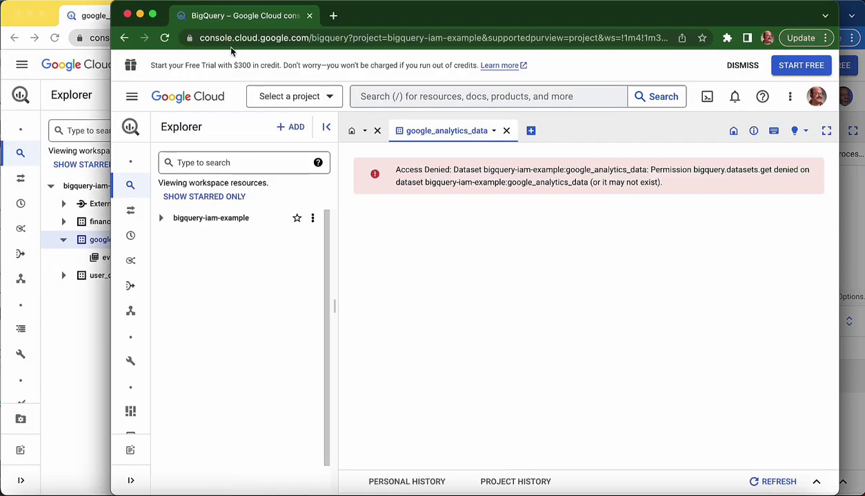
left_click(166, 39)
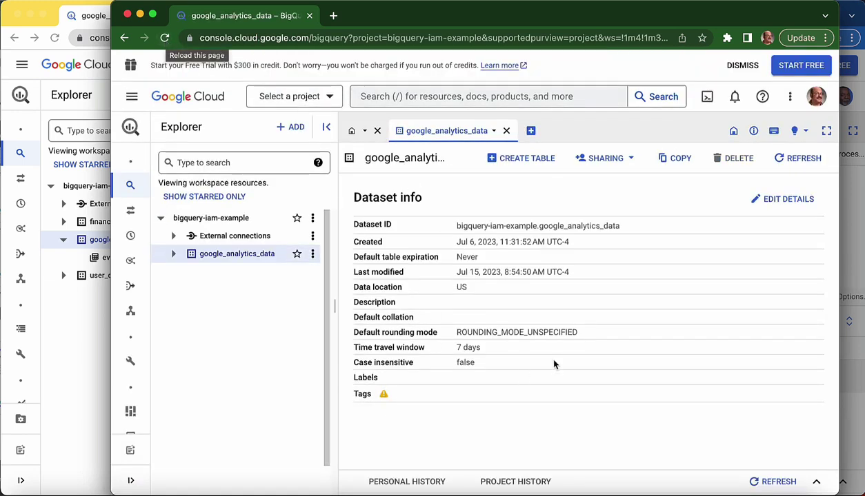
left_click(174, 255)
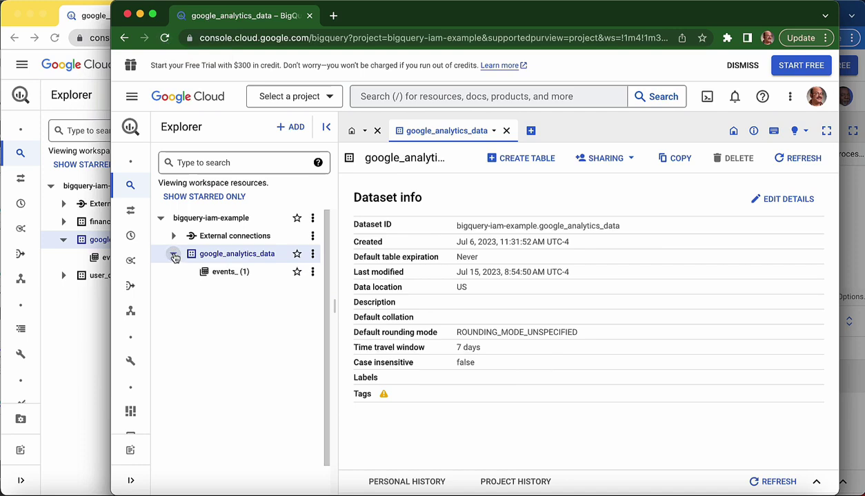
left_click(219, 273)
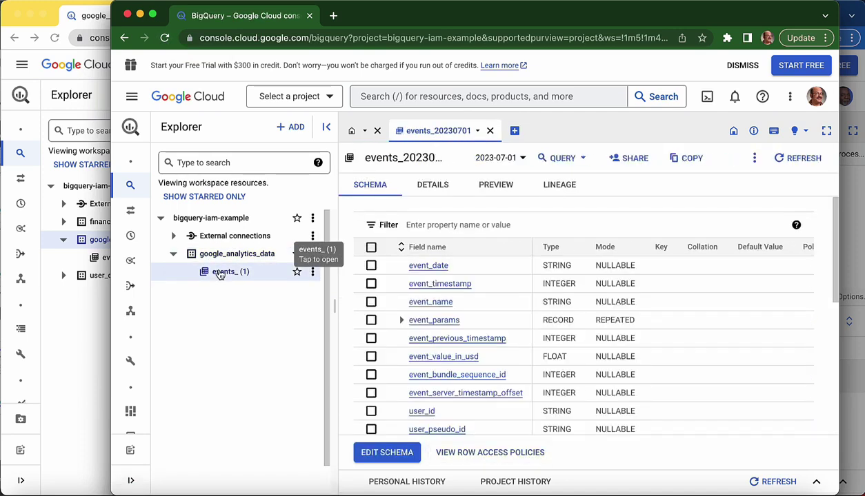
Query the events_20230701 table in a new tab, selecting event_name with LIMIT 1000, run it and dismiss the resulting dialog
left_click(562, 158)
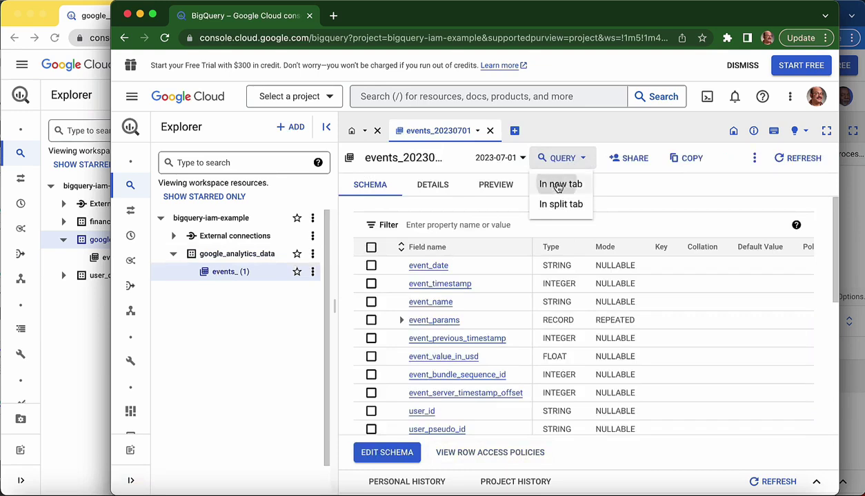
left_click(560, 185)
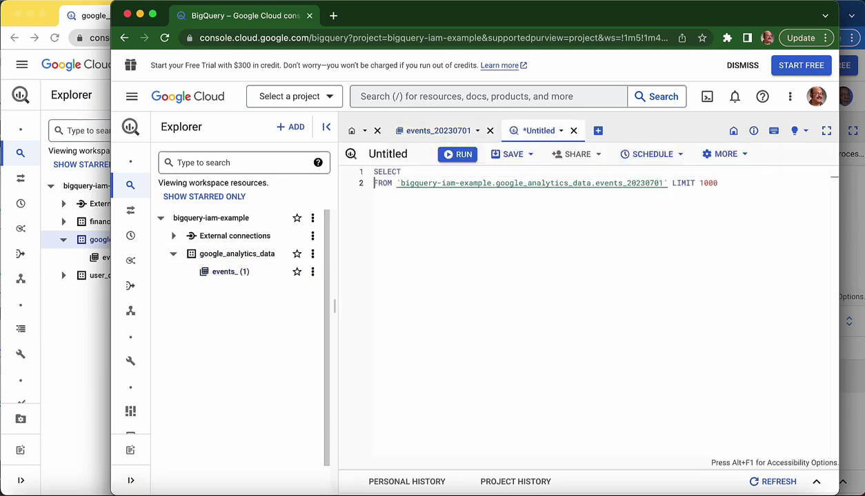
left_click(402, 172)
key("Return")
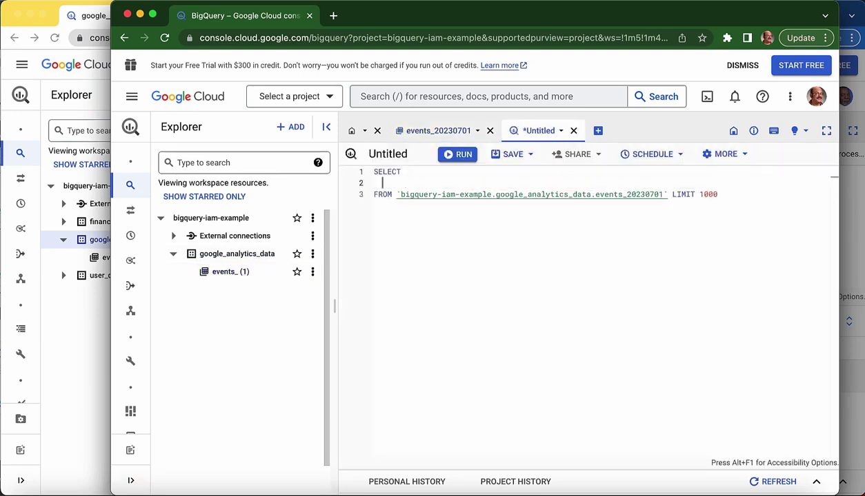
type("event_name")
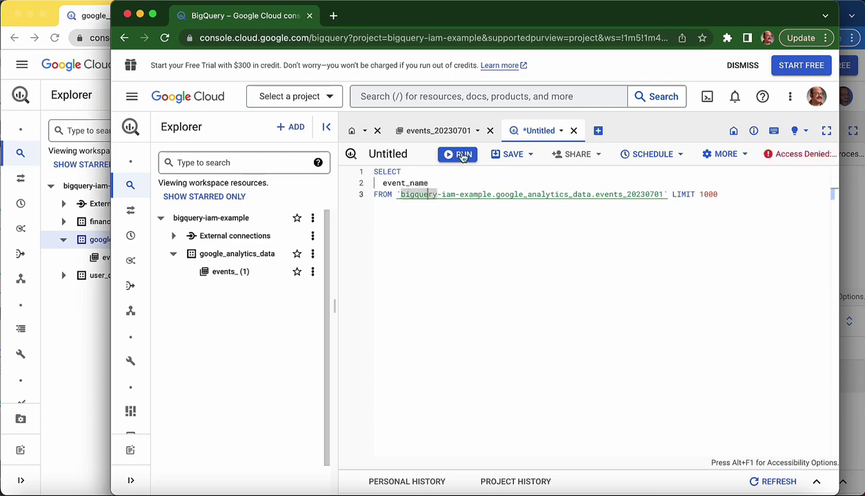
left_click(462, 156)
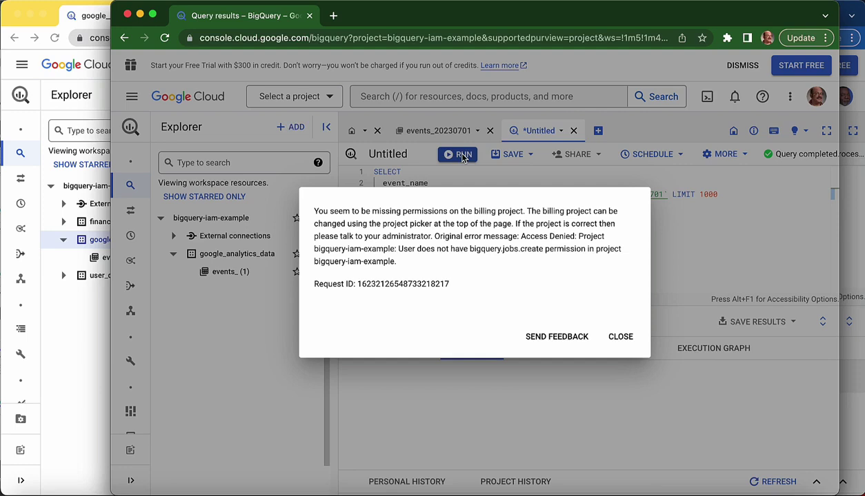
left_click(620, 337)
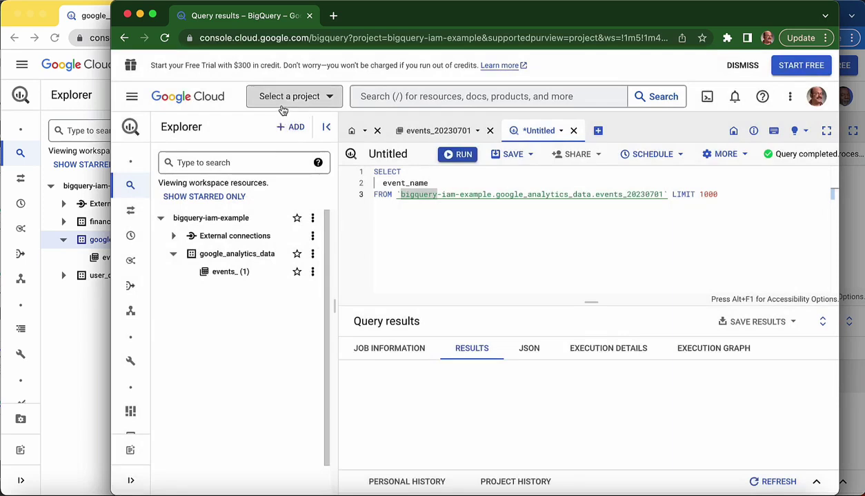
Look through the recent, starred and all projects available to the restricted user, under No organization and the company organization
left_click(92, 338)
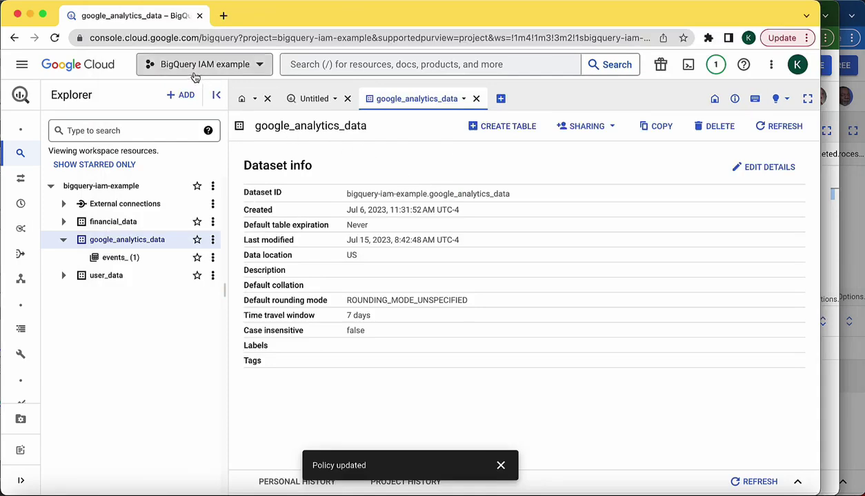
left_click(826, 11)
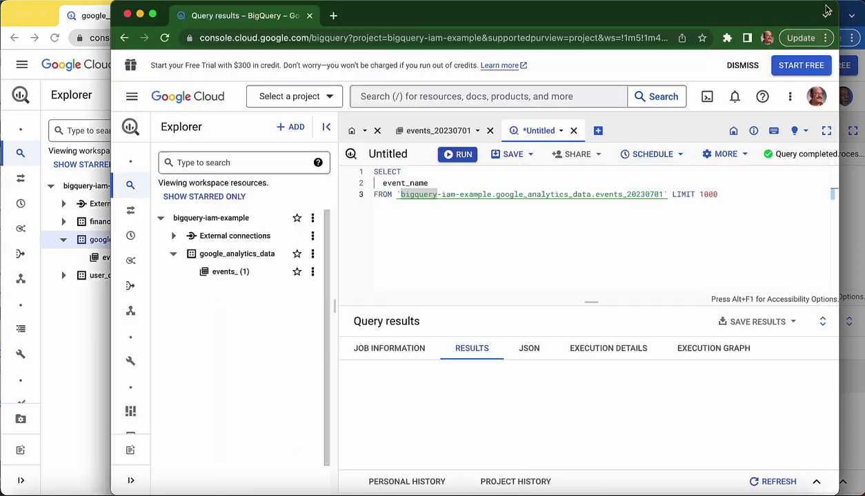
left_click(308, 101)
left_click(379, 180)
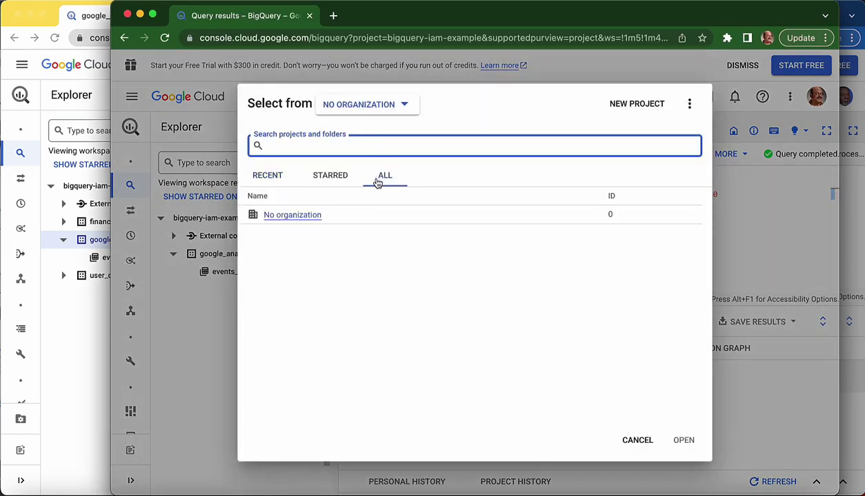
left_click(330, 176)
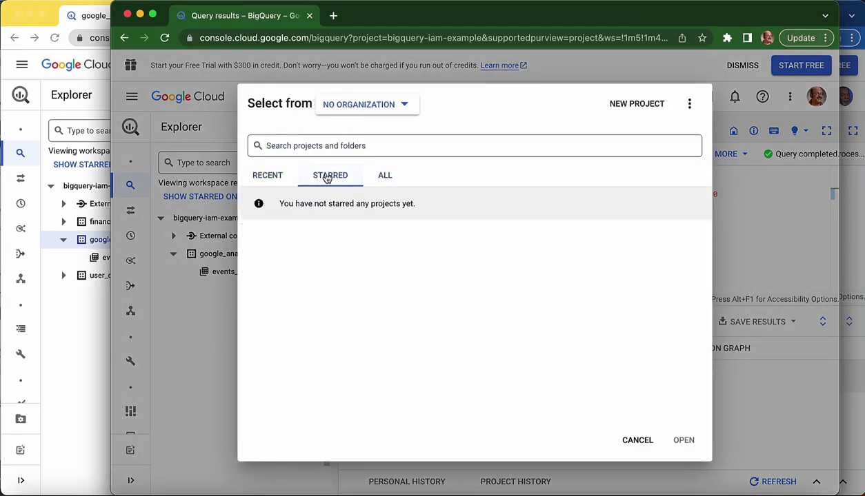
left_click(386, 176)
left_click(395, 110)
left_click(379, 128)
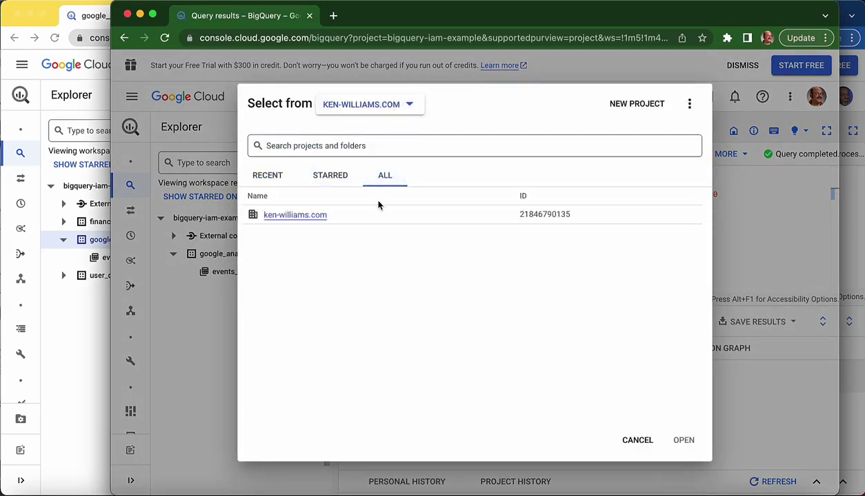
left_click(332, 177)
left_click(269, 179)
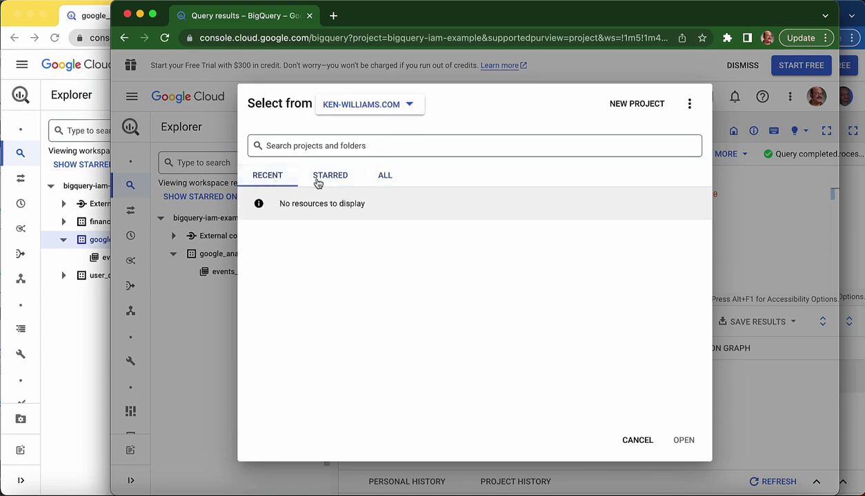
left_click(319, 179)
left_click(381, 178)
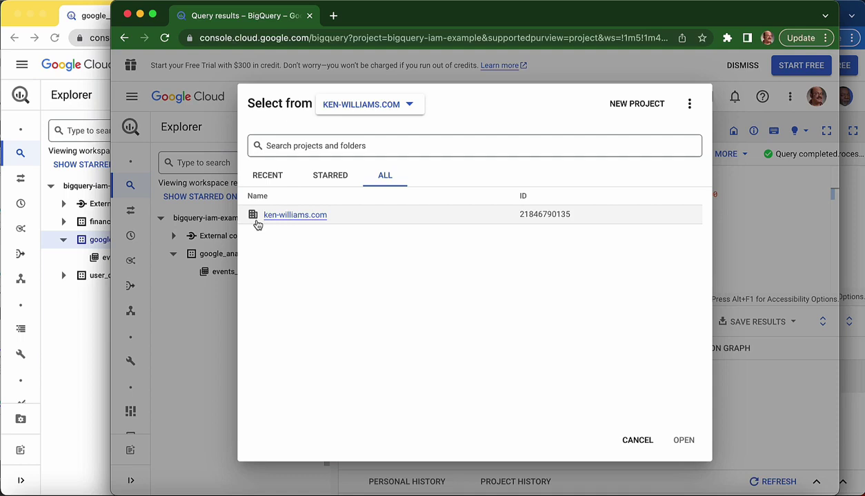
Switch to the administrator's browser window and create a new project named bigquery-bi-billing in the company organization
left_click(83, 358)
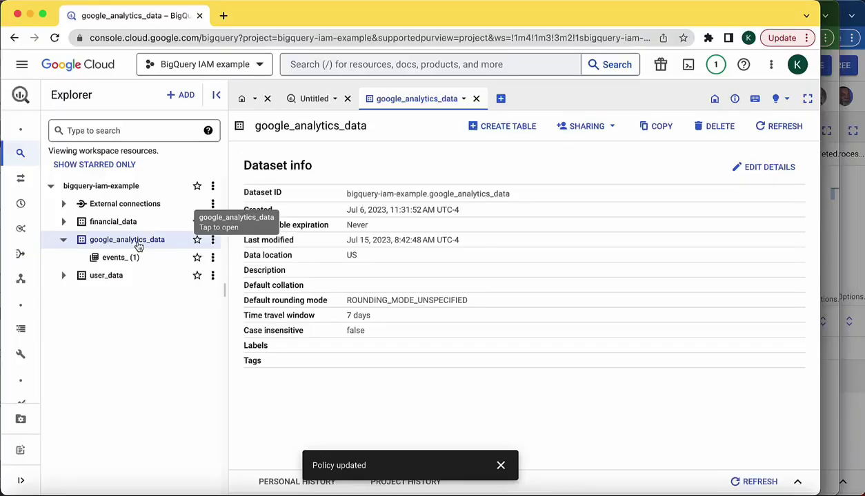
left_click(243, 74)
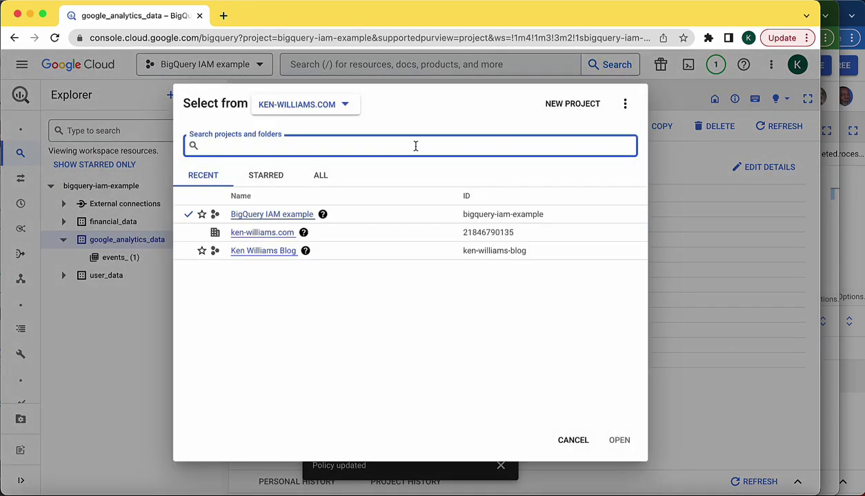
left_click(572, 104)
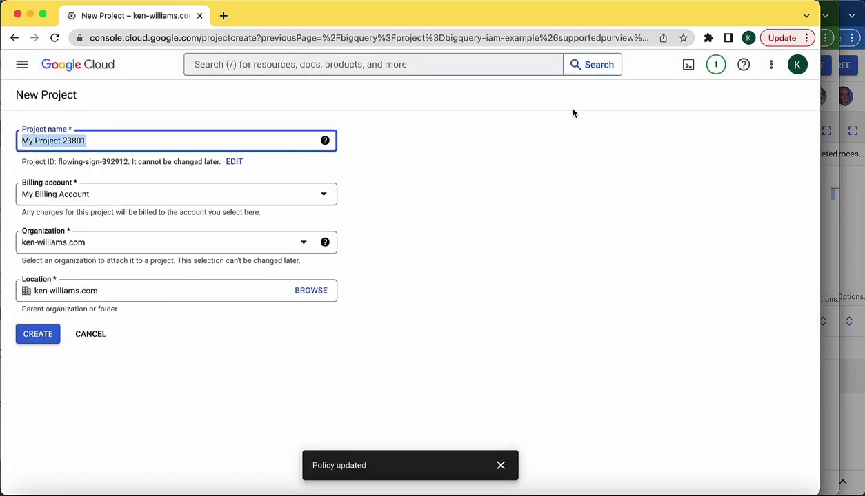
type("bigquery")
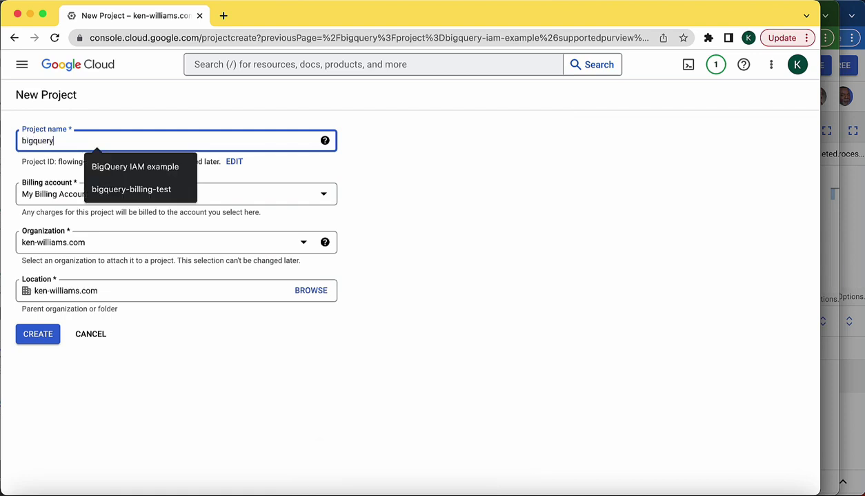
type("-bi-billing")
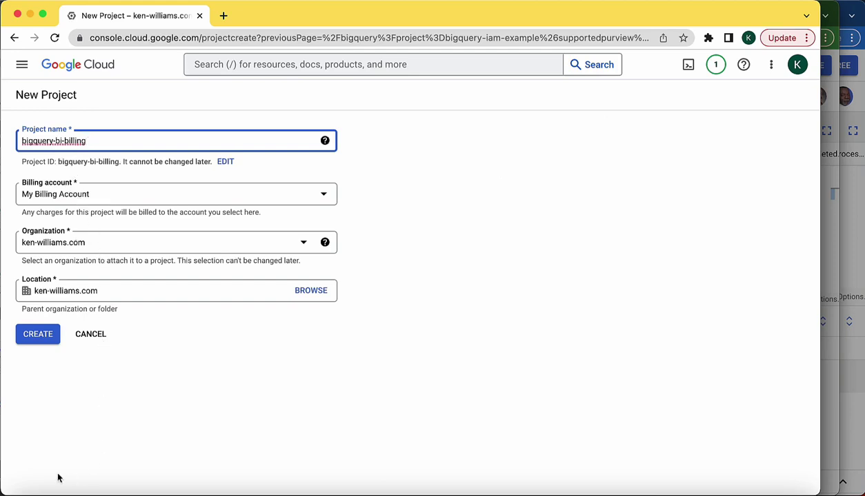
left_click(38, 337)
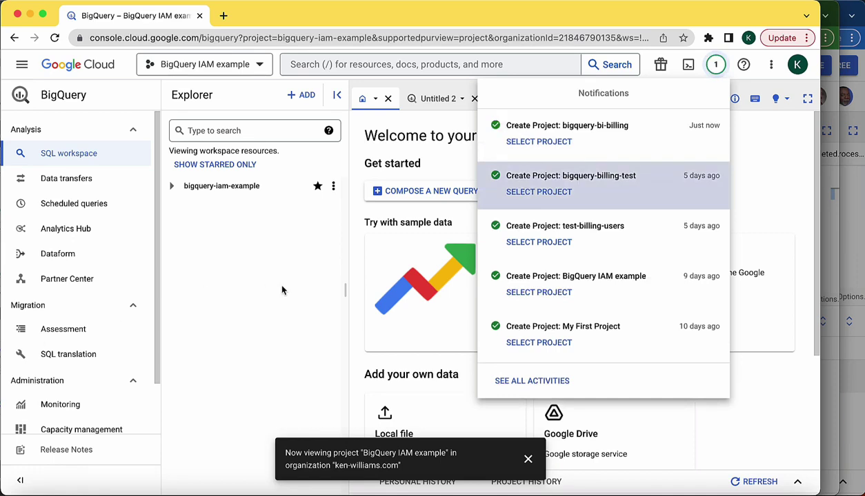
Select the new bigquery-bi-billing project from the notifications and expand it in the Explorer
left_click(536, 143)
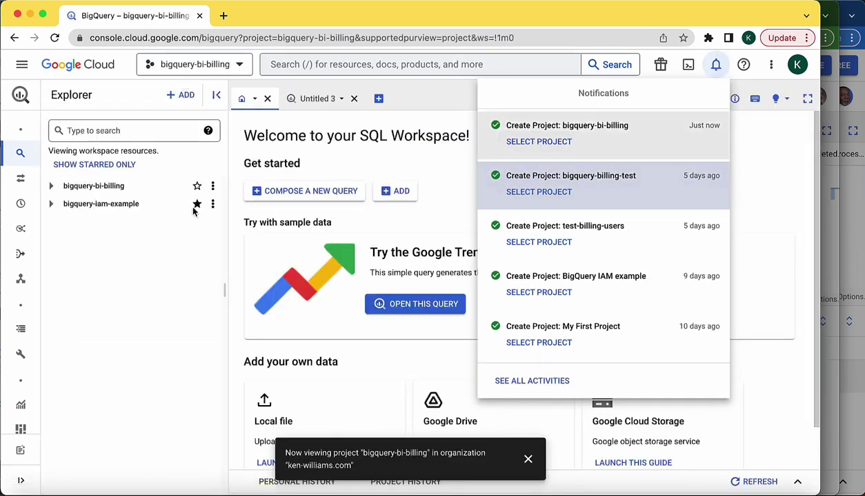
left_click(170, 319)
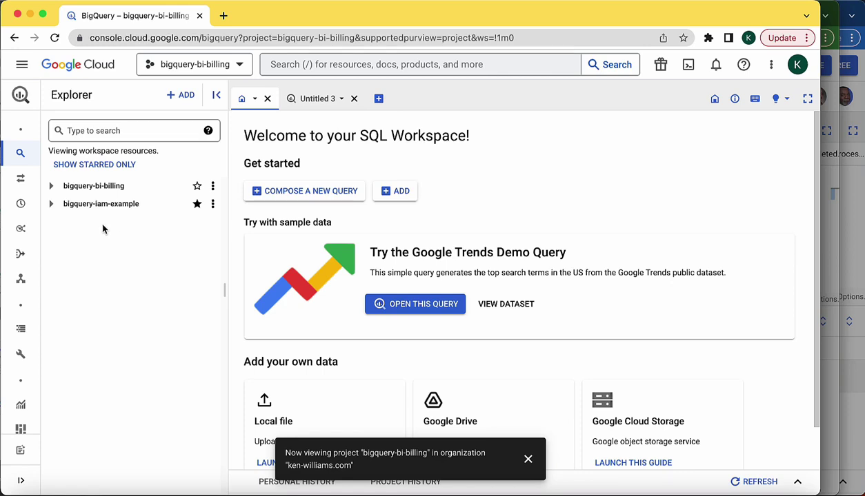
left_click(51, 186)
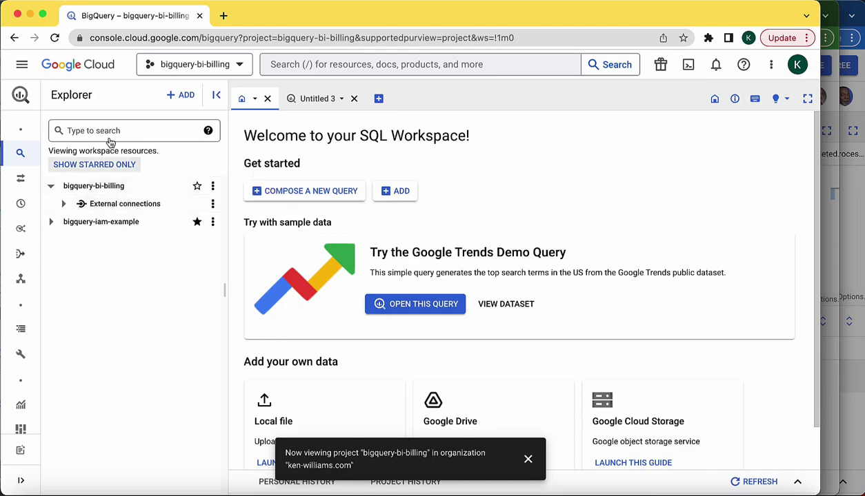
Open the IAM permissions of bigquery-bi-billing, start granting access and add the restricted user's e-mail as new principal
left_click(23, 65)
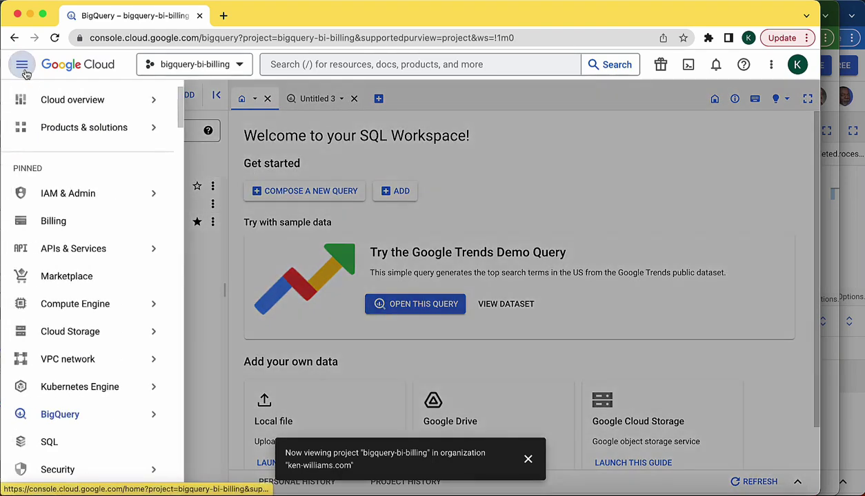
mouse_move(87, 191)
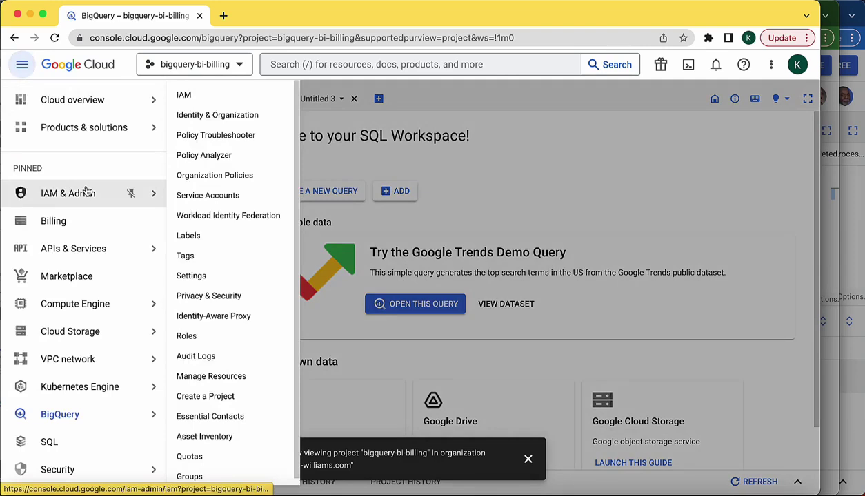
left_click(184, 97)
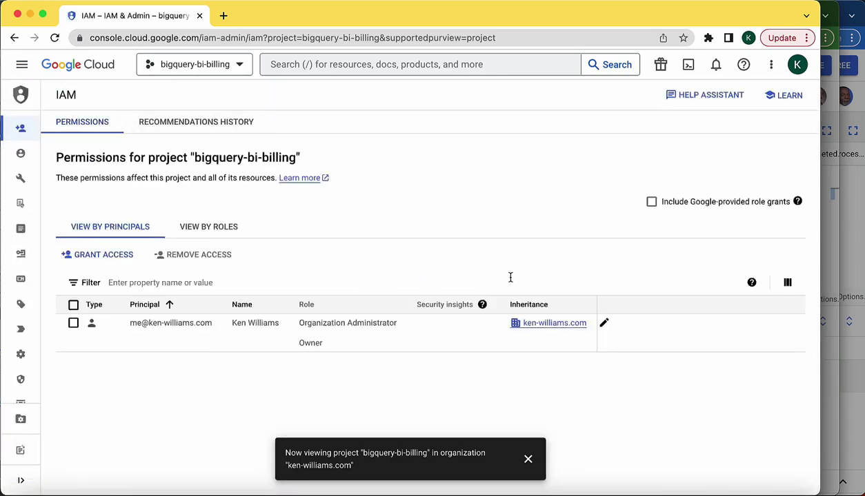
left_click(110, 255)
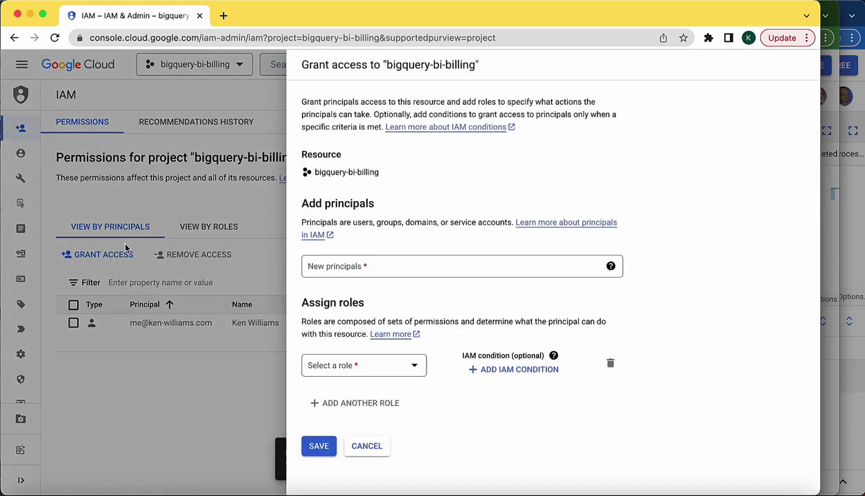
left_click(364, 262)
type("to")
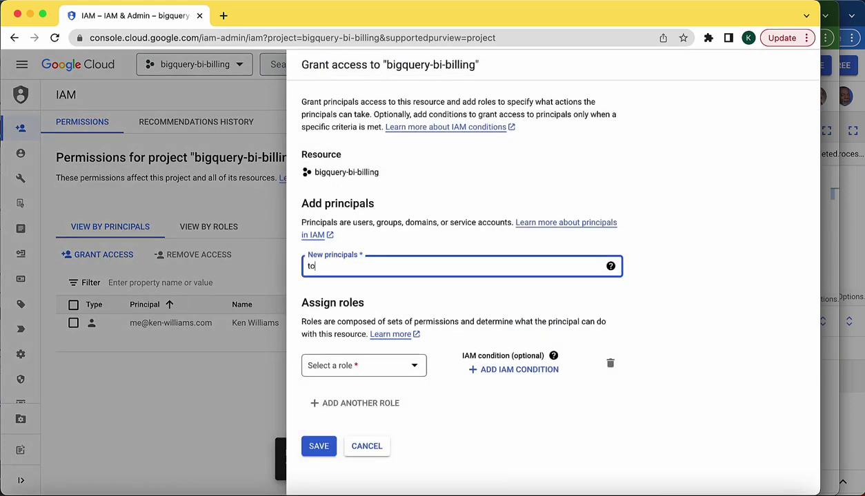
type("b")
key("Down")
key("Return")
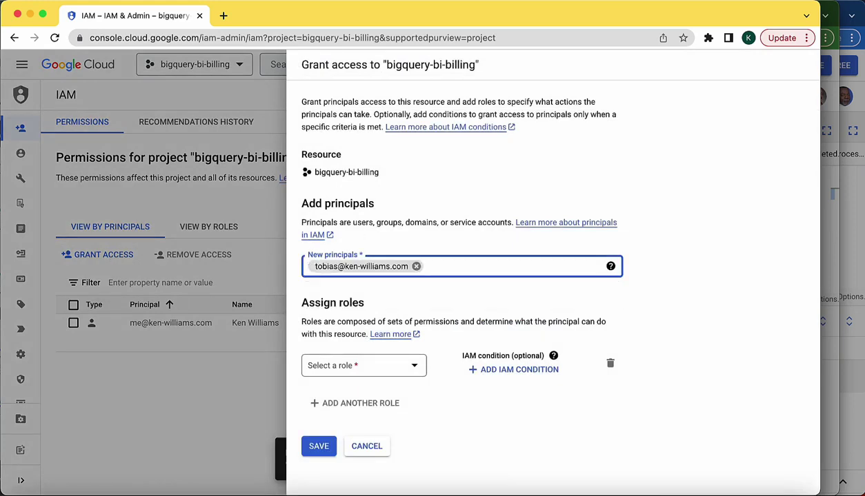
Assign the principal the BigQuery Data Editor and BigQuery User roles on the bigquery-bi-billing project
left_click(413, 369)
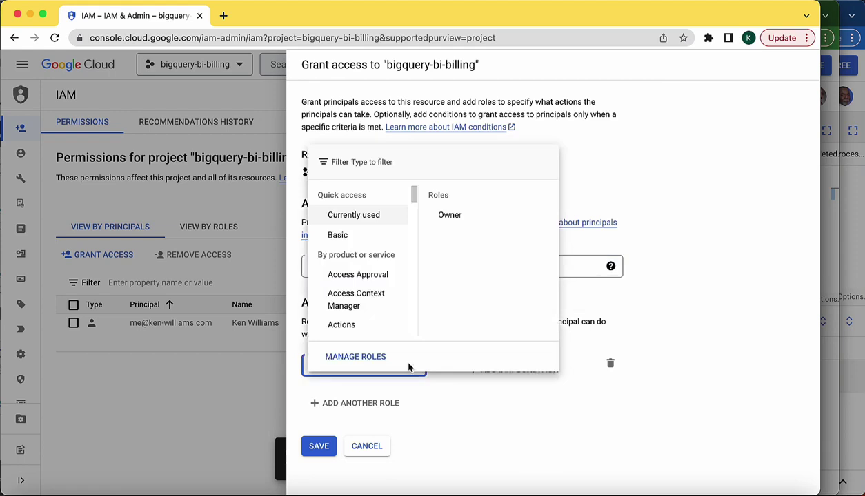
scroll(372, 305, "down", 5)
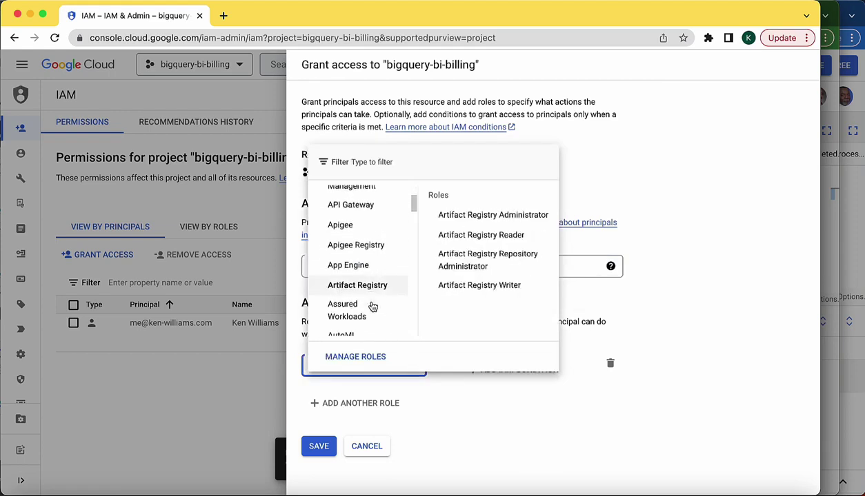
scroll(372, 306, "down", 3)
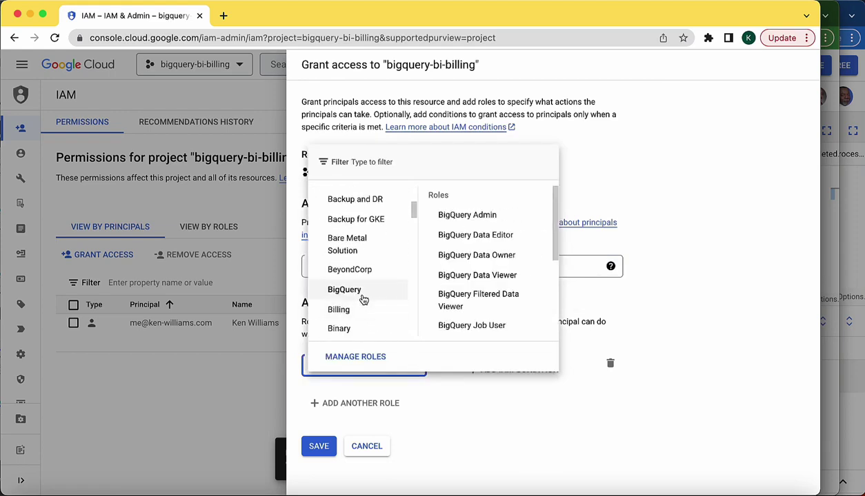
left_click(495, 242)
left_click(341, 420)
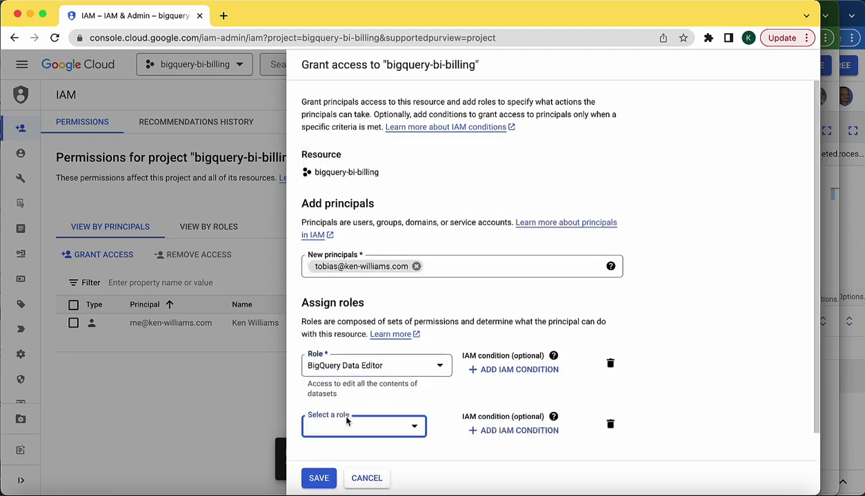
left_click(396, 424)
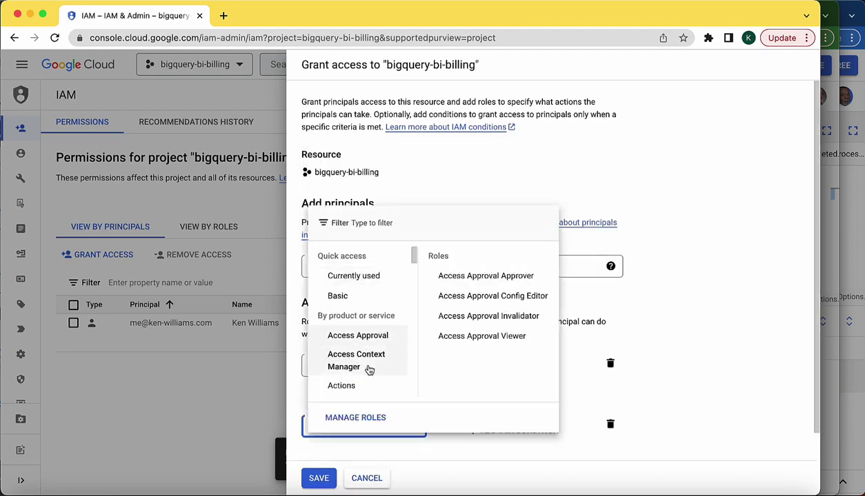
scroll(369, 370, "down", 3)
scroll(369, 371, "down", 5)
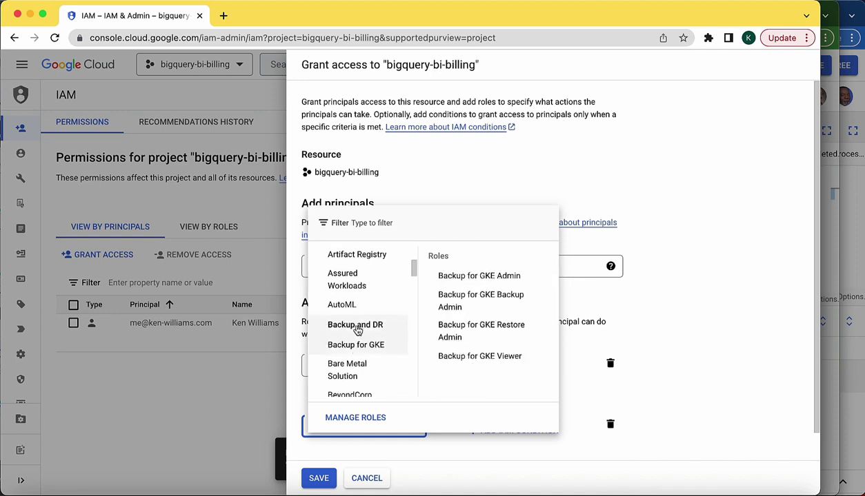
scroll(353, 341, "down", 2)
mouse_move(353, 328)
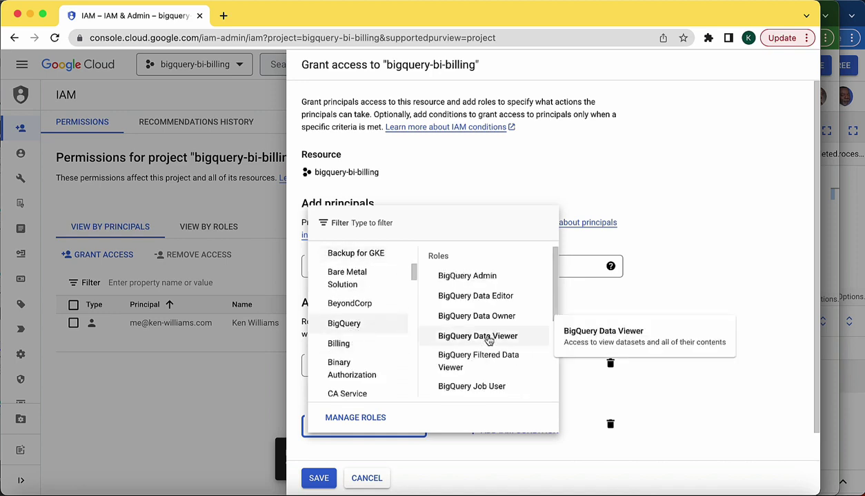
scroll(488, 342, "down", 3)
left_click(464, 368)
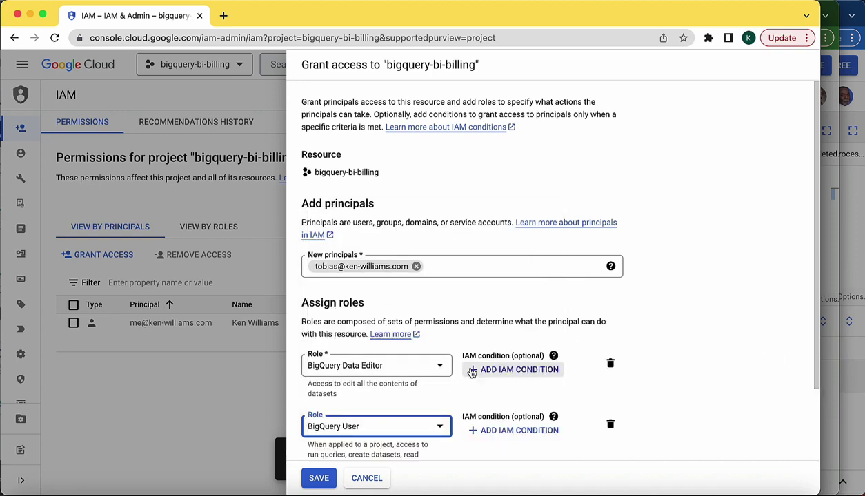
Add an IAM condition titled Q2 2024 to the BigQuery Data Editor role, with the condition type Expiring Access
left_click(511, 370)
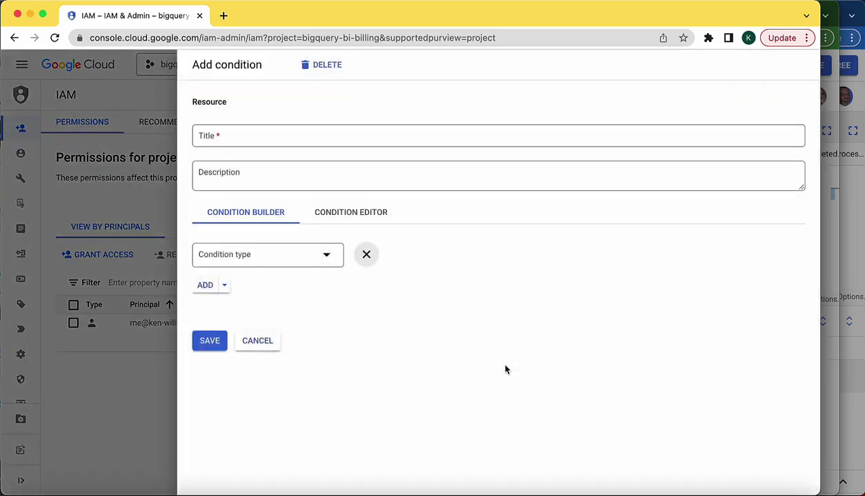
left_click(225, 135)
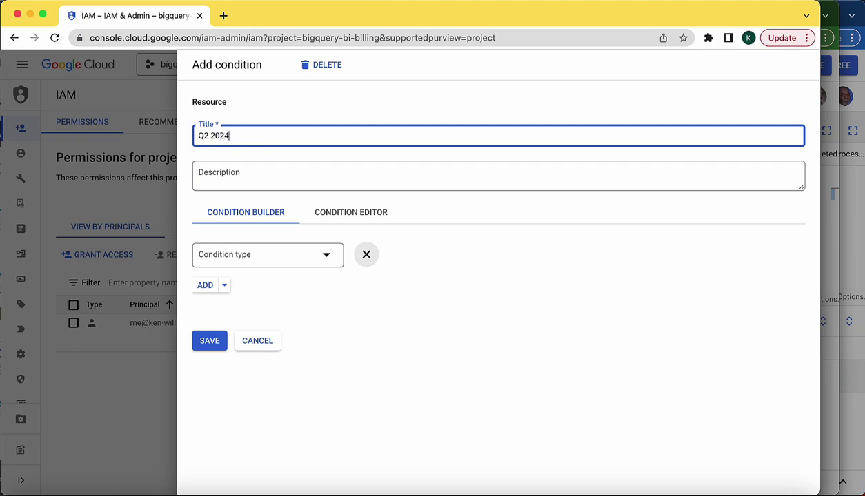
left_click(248, 260)
mouse_move(355, 291)
left_click(431, 304)
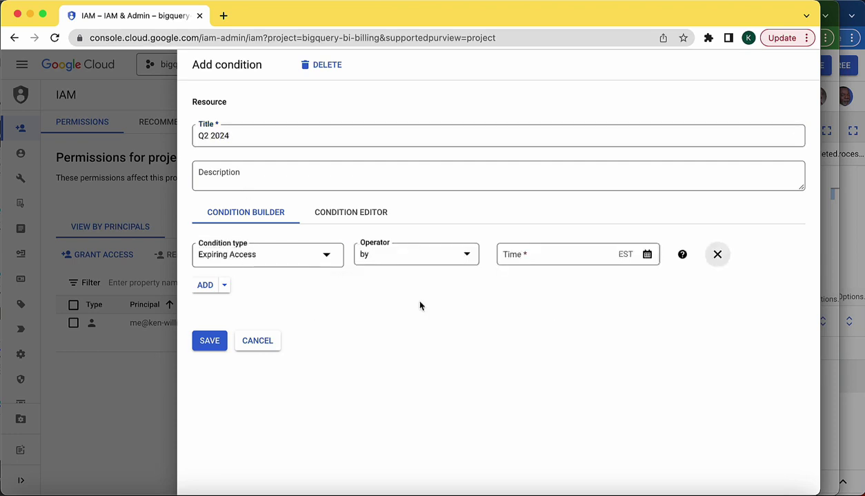
Set the access to expire by 6/30/2024 at 12:00 AM, then save the condition and the access grant
left_click(436, 255)
left_click(647, 254)
left_click(647, 254)
left_click(670, 296)
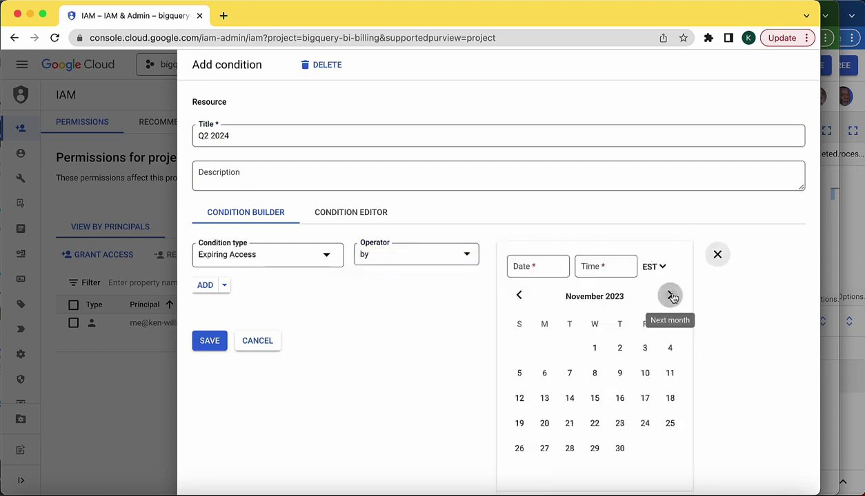
left_click(671, 296)
left_click(671, 296)
left_click(518, 295)
left_click(519, 474)
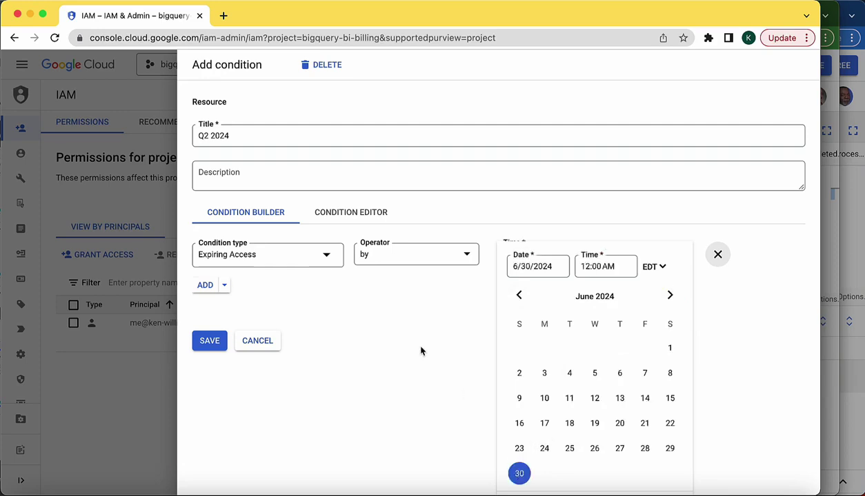
left_click(209, 341)
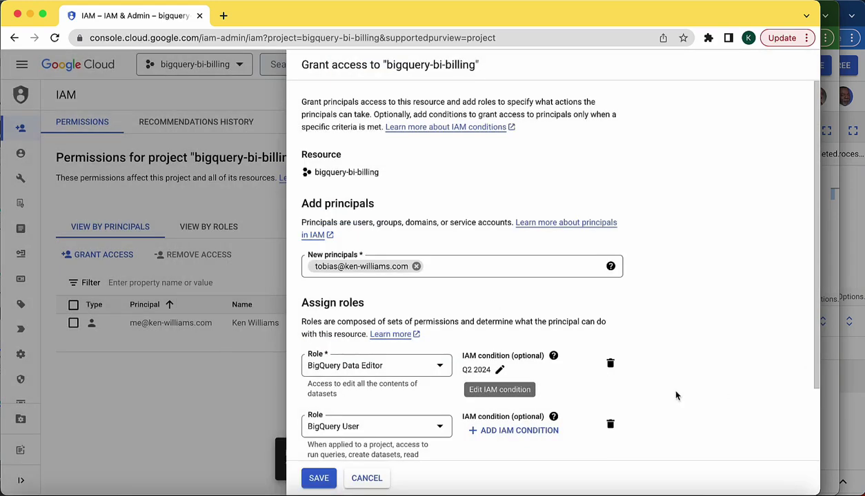
left_click(319, 479)
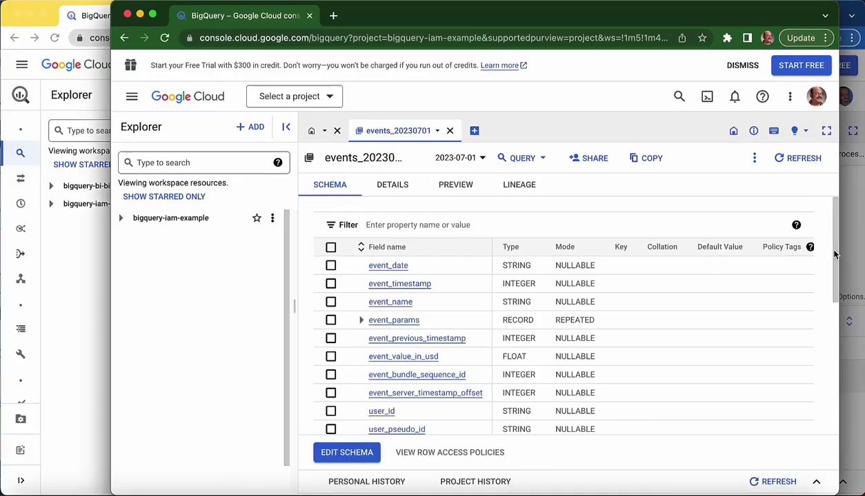
Load the bigquery-bi-billing BigQuery URL in the restricted user's browser window and choose that project in the project picker
left_click(307, 39)
type("https://console.cloud.google.com/bigquery?project=bigquery-bi-billing&supportedpurview=project")
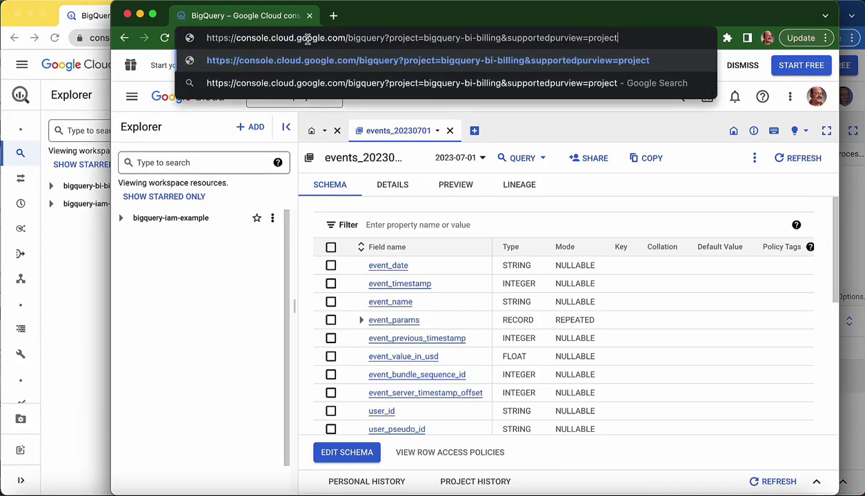
key("Return")
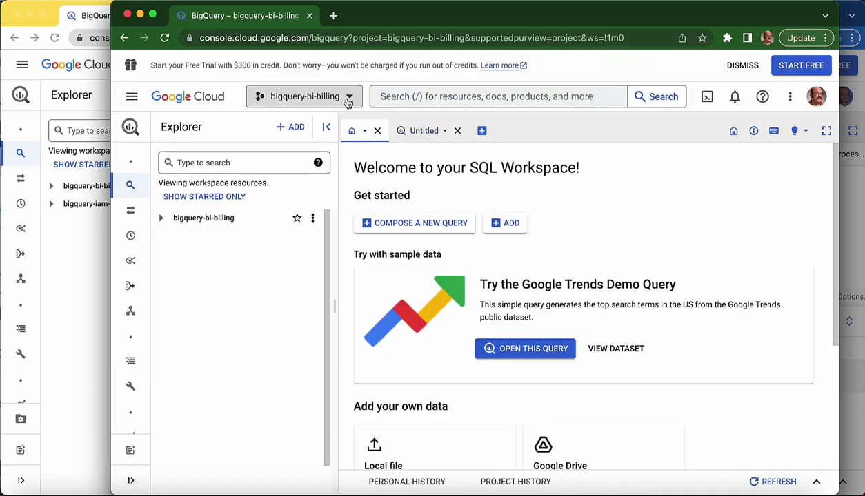
left_click(348, 99)
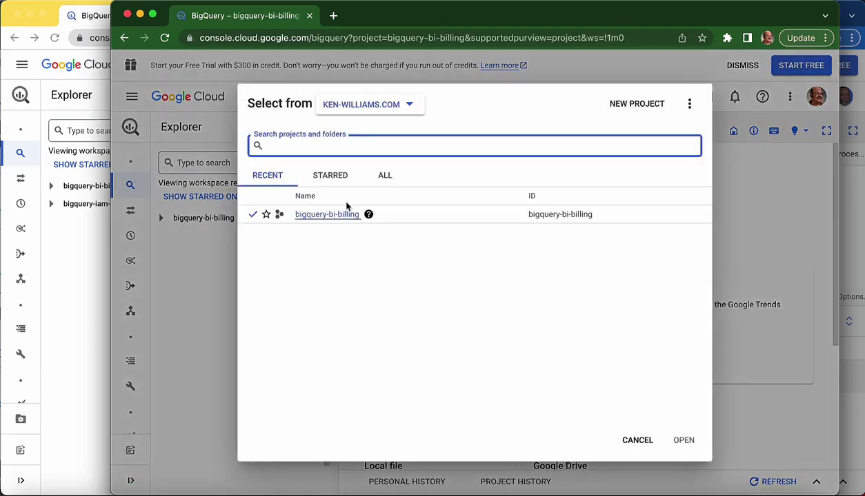
left_click(330, 215)
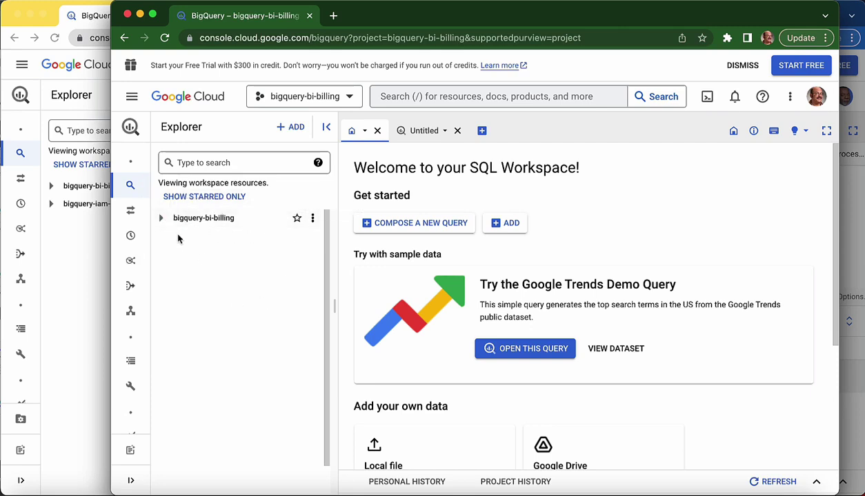
Expand bigquery-iam-example in the administrator's window and compare its datasets with the projects listed in the restricted user's Explorer
left_click(79, 243)
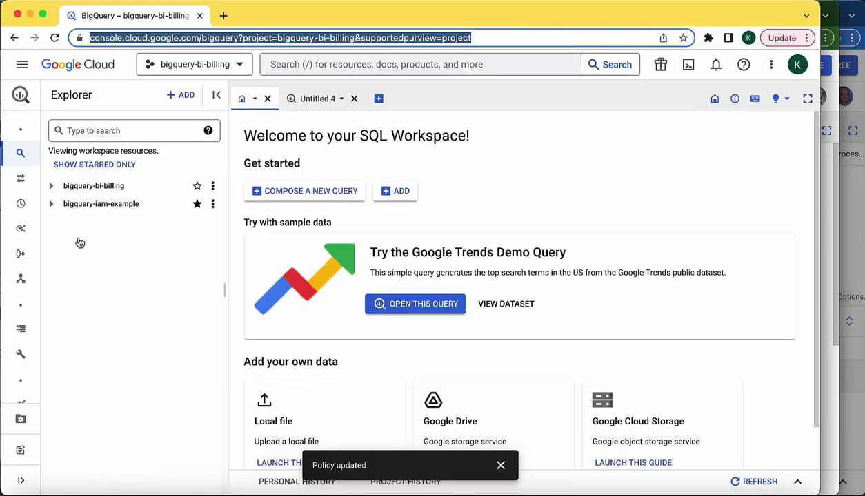
left_click(51, 205)
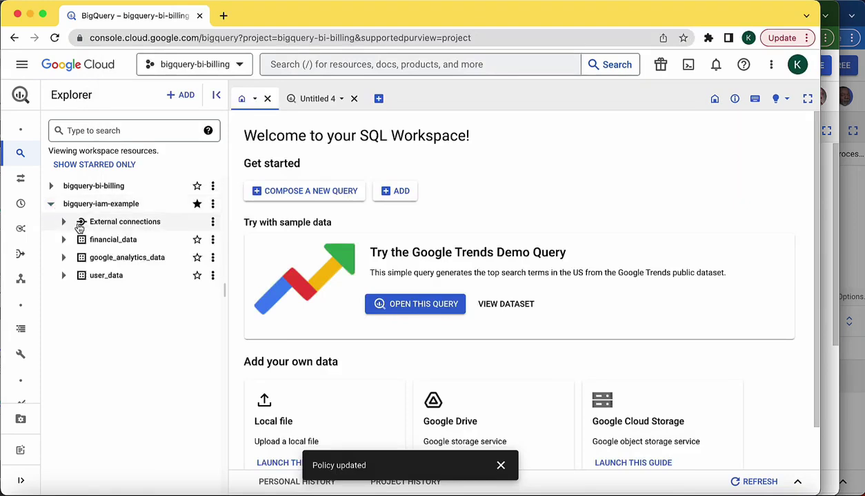
left_click(833, 211)
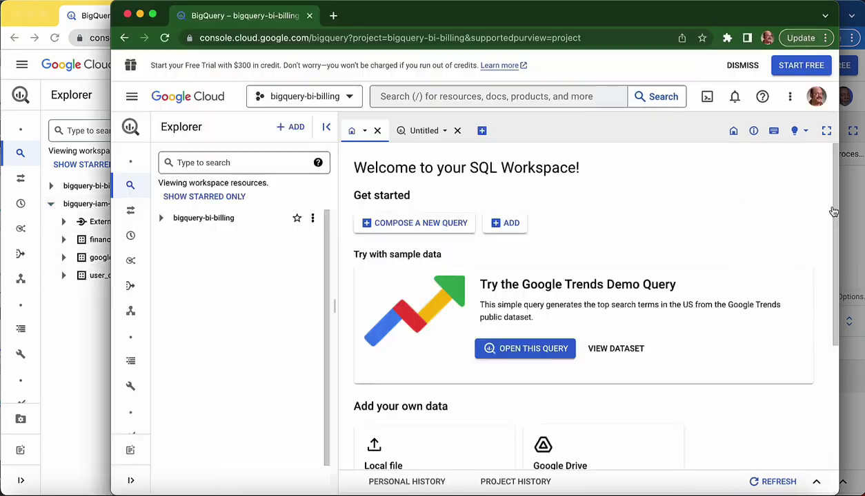
left_click(161, 218)
left_click(161, 218)
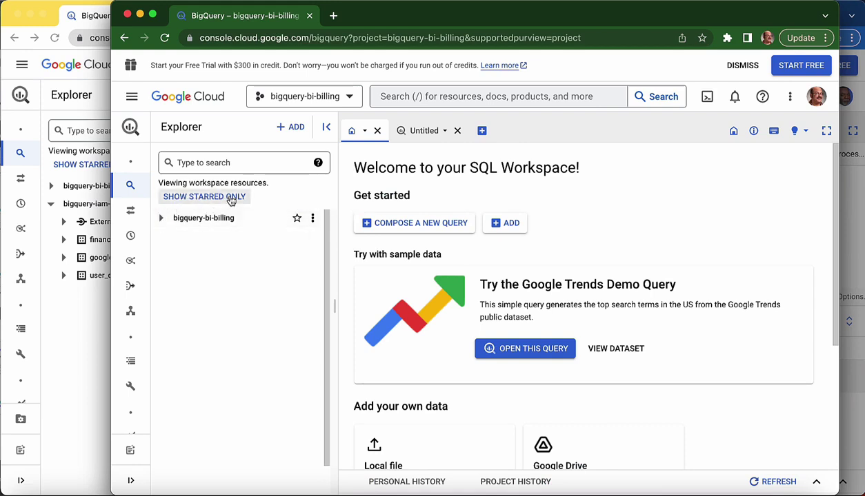
Open the google_analytics_data dataset in the administrator's window, copy its URL and load it in the restricted user's window
left_click(94, 334)
left_click(107, 257)
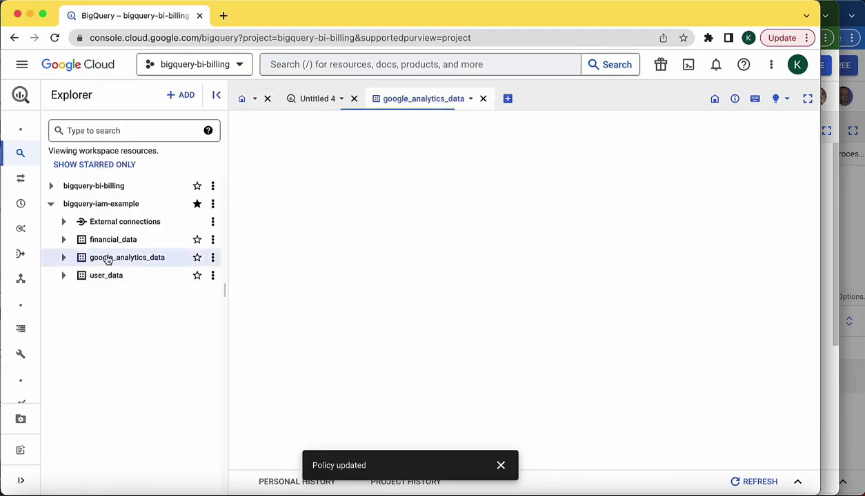
left_click(279, 37)
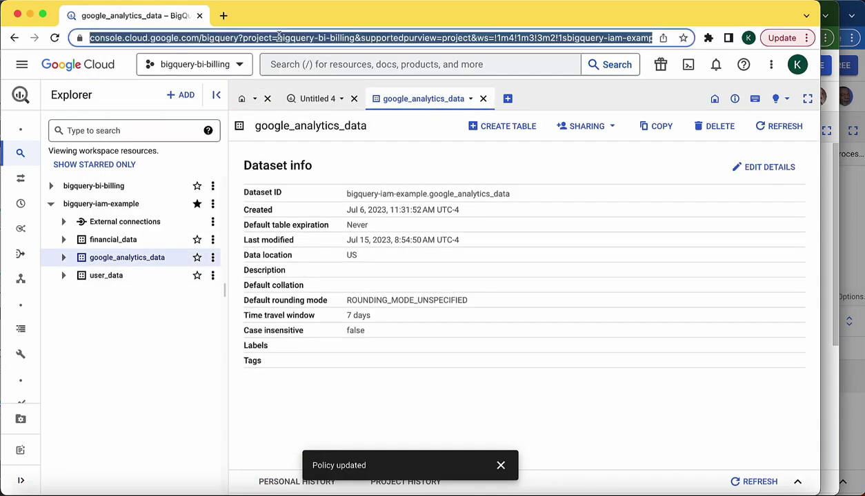
left_click(832, 208)
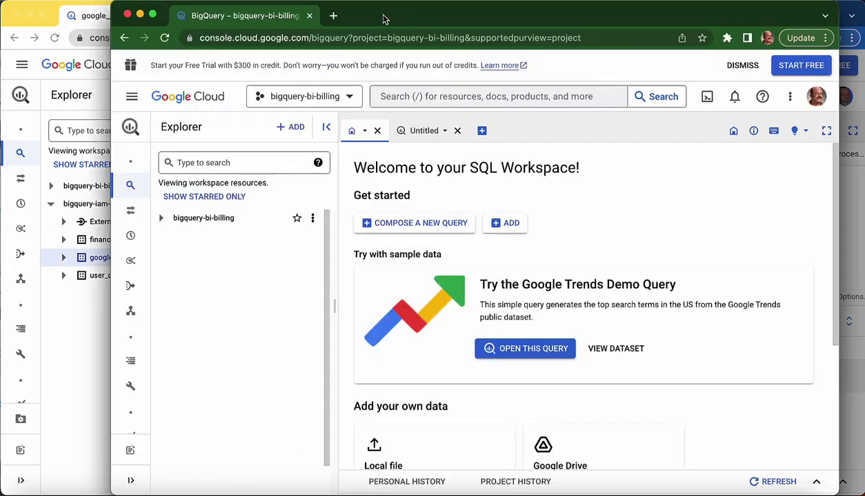
left_click(296, 38)
type("https://console.cloud.google.com/bigquery?project=bigquery-bi-billing&supportedpurview=project&ws=!1m4!1m3!3m2!1sbigquery-iam-example!2sgoogle_analytics_data")
key("Return")
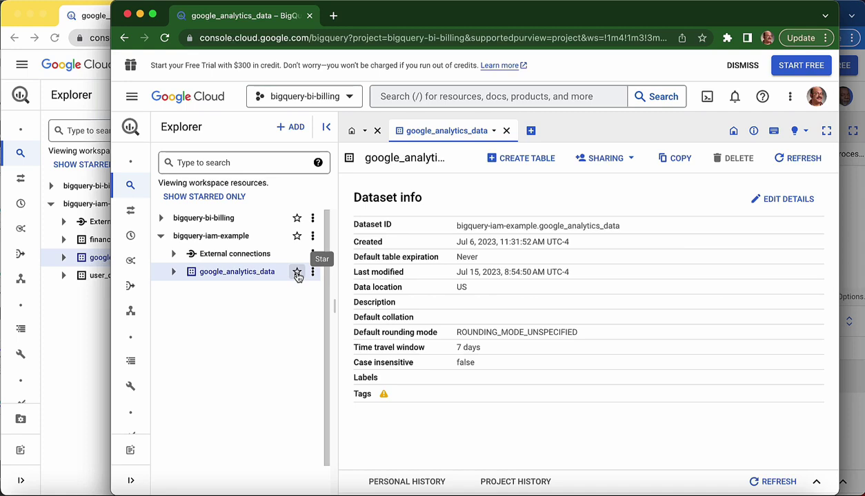
Star the bigquery-iam-example project for the restricted user and limit the Explorer to starred resources
left_click(297, 236)
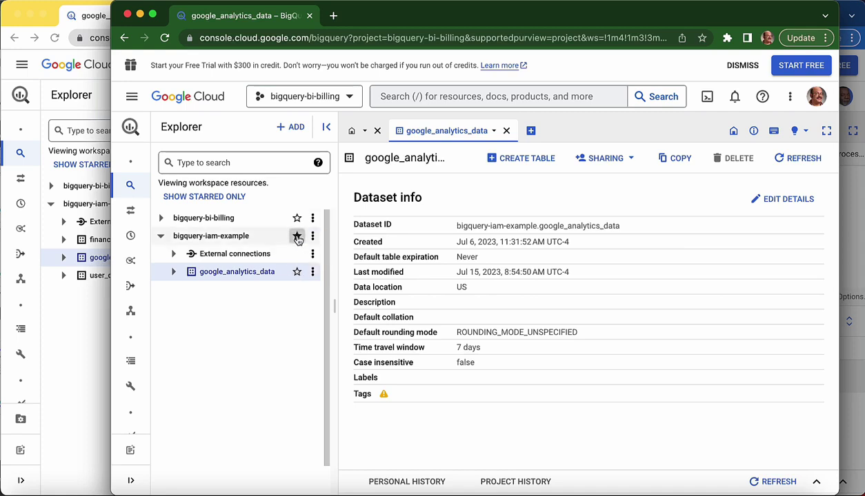
left_click(163, 236)
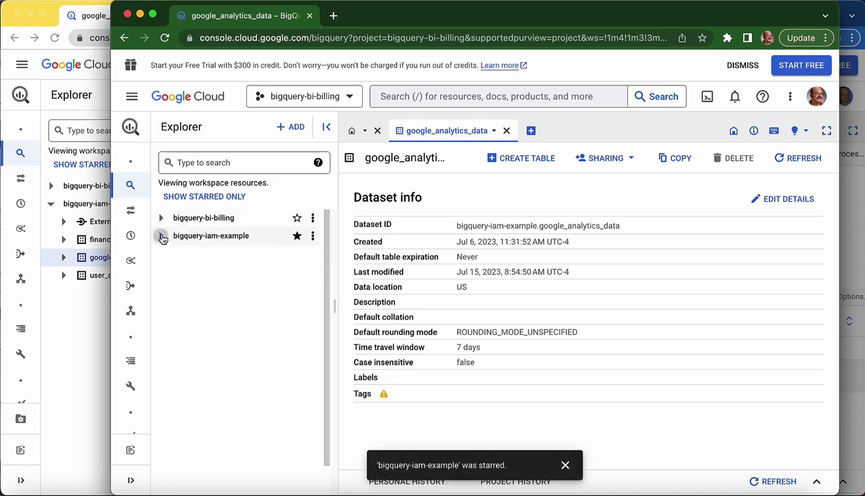
left_click(216, 197)
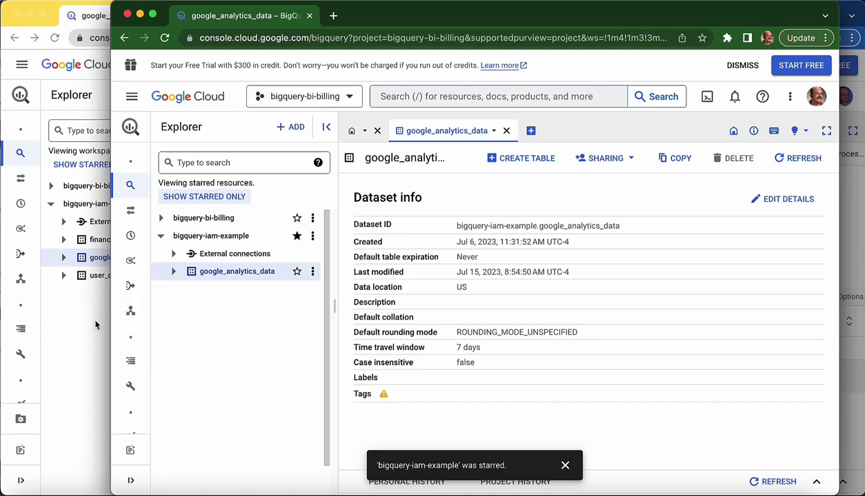
Switch the administrator's window to the BigQuery IAM example project, and return to the restricted user's window
key("super+grave")
left_click(210, 71)
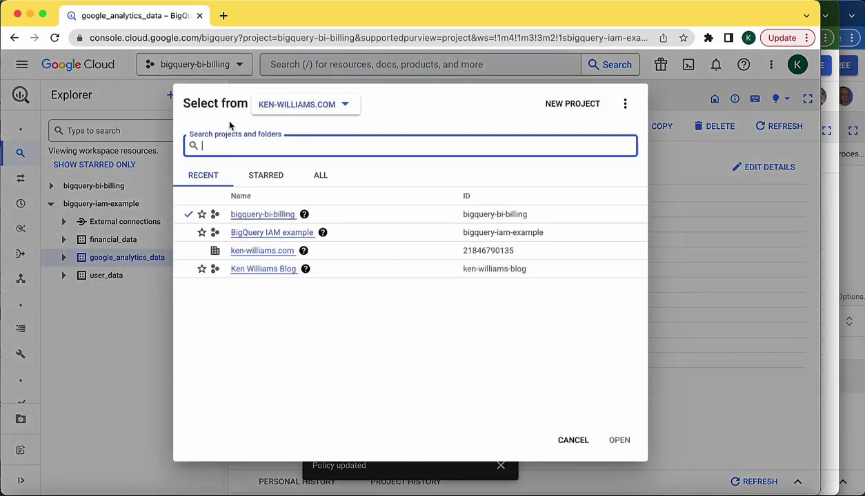
left_click(270, 232)
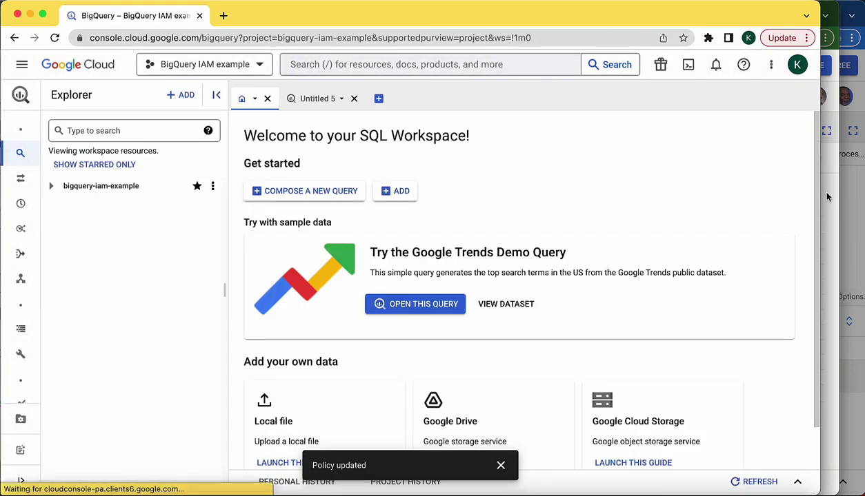
key("super+grave")
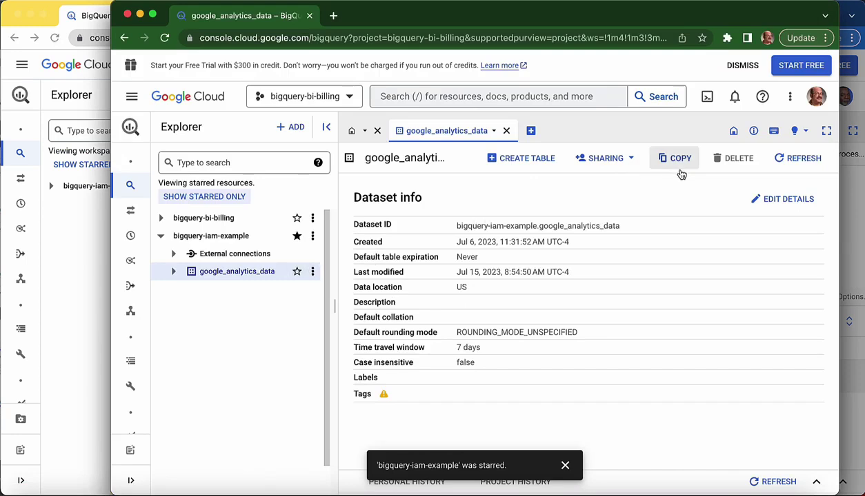
Open the events_ table in google_analytics_data and start a query on it in a new tab
left_click(173, 272)
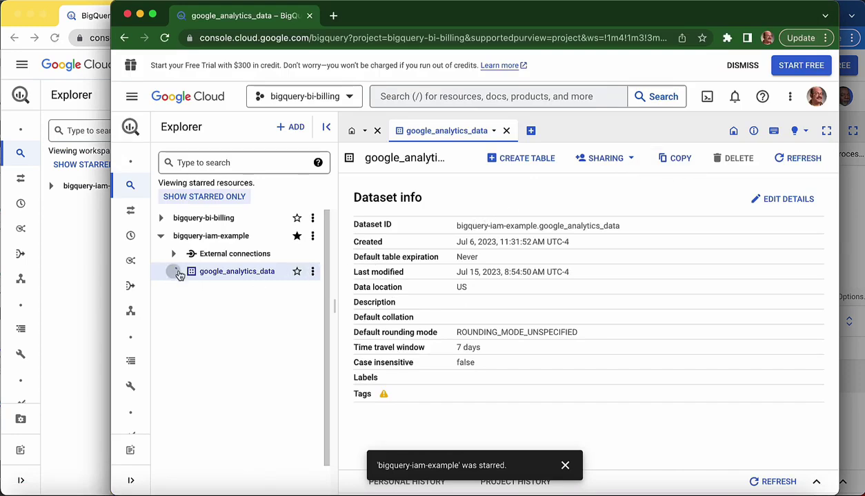
left_click(231, 289)
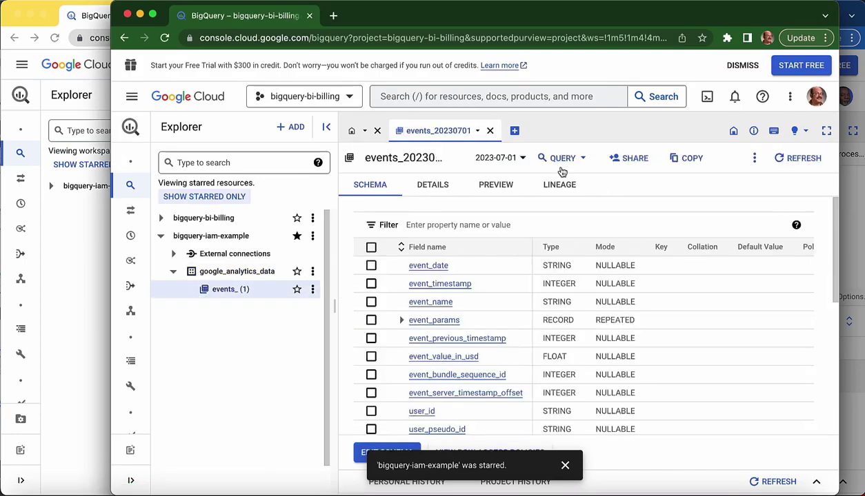
left_click(562, 159)
left_click(567, 184)
Select event_name from events_20230701 with the limit of 1000, run the query and enlarge the results pane
key("Return")
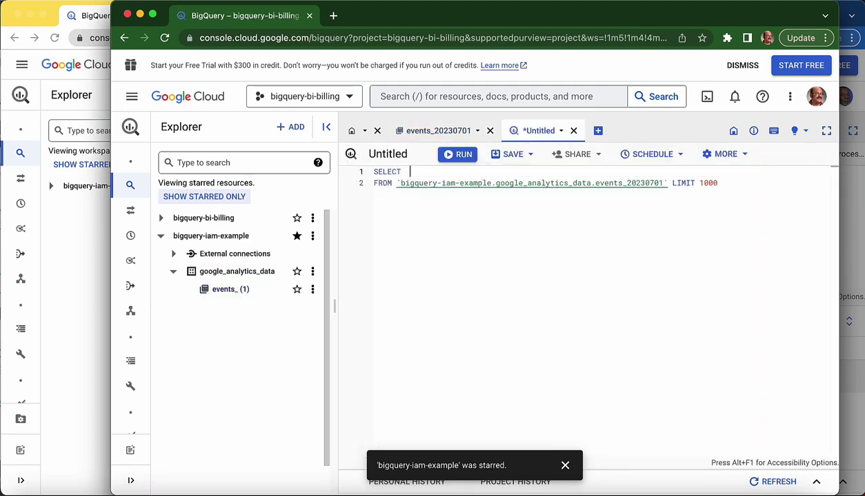
key("Return")
type("e")
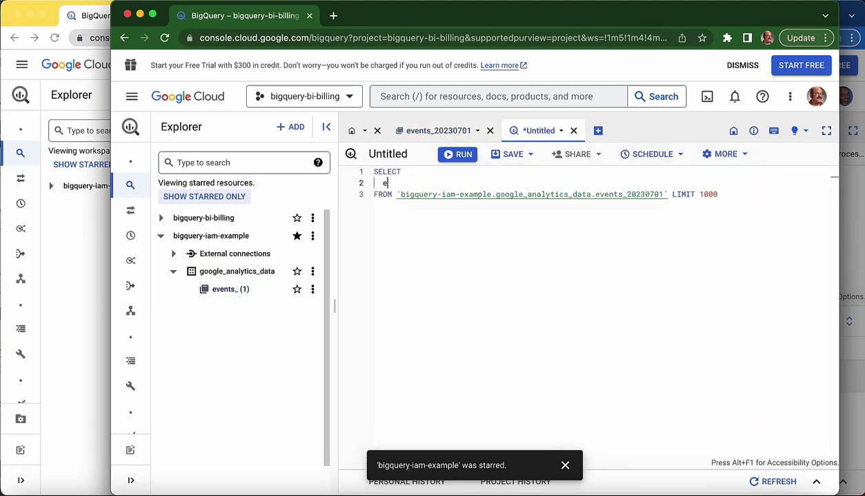
type("vent_name")
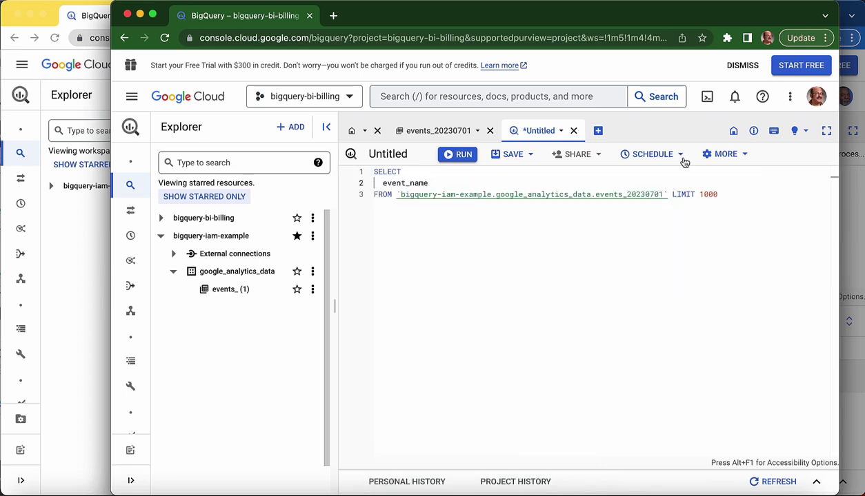
left_click(449, 156)
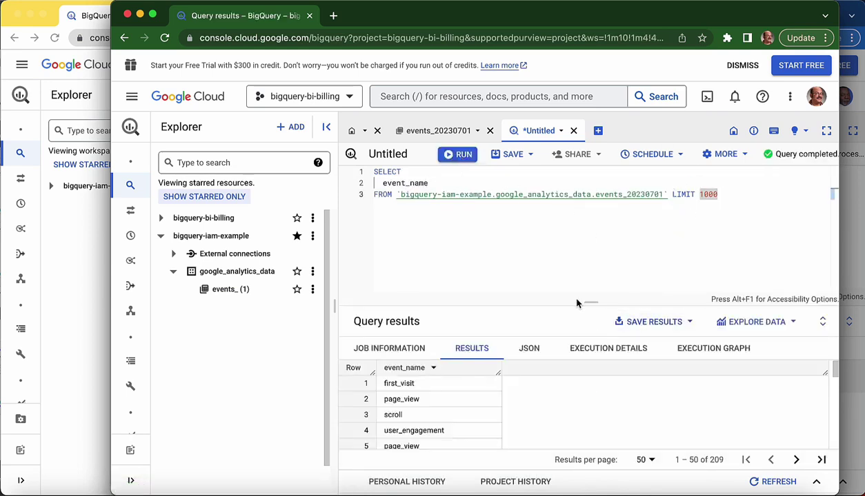
left_click_drag(591, 302, 591, 242)
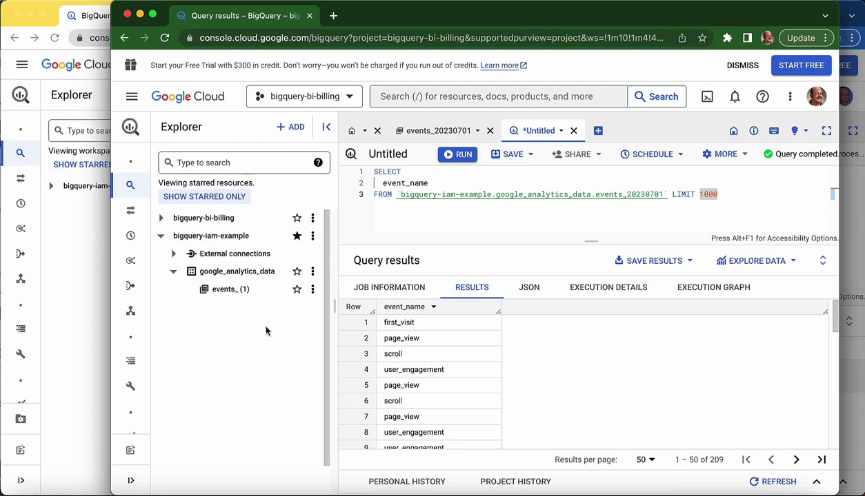
Open the revenue_sample table in the financial_data dataset of bigquery-iam-example in the administrator's window
left_click(50, 280)
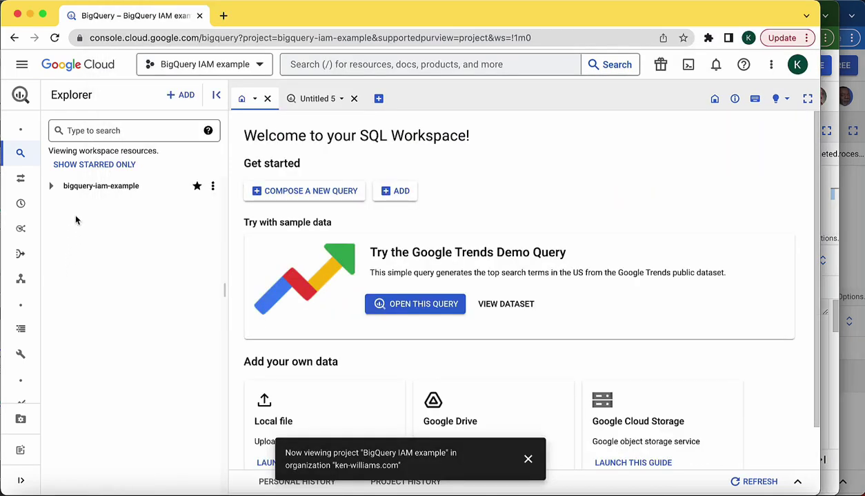
left_click(51, 186)
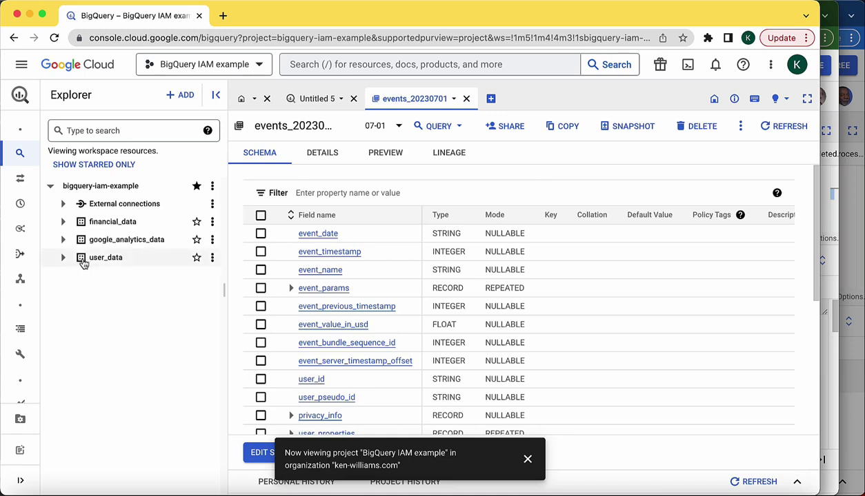
left_click(84, 259)
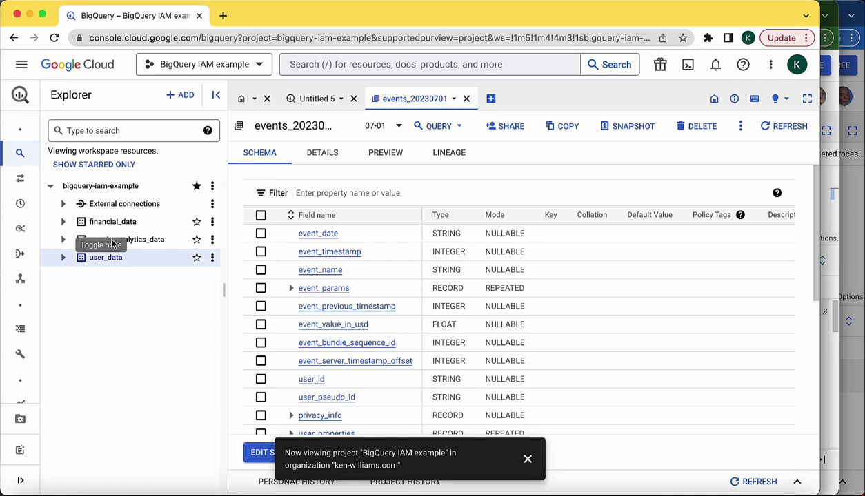
left_click(64, 222)
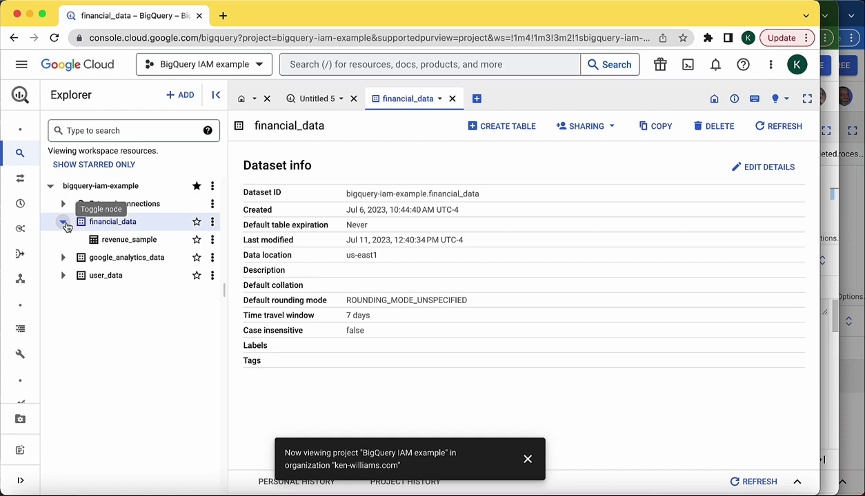
left_click(137, 243)
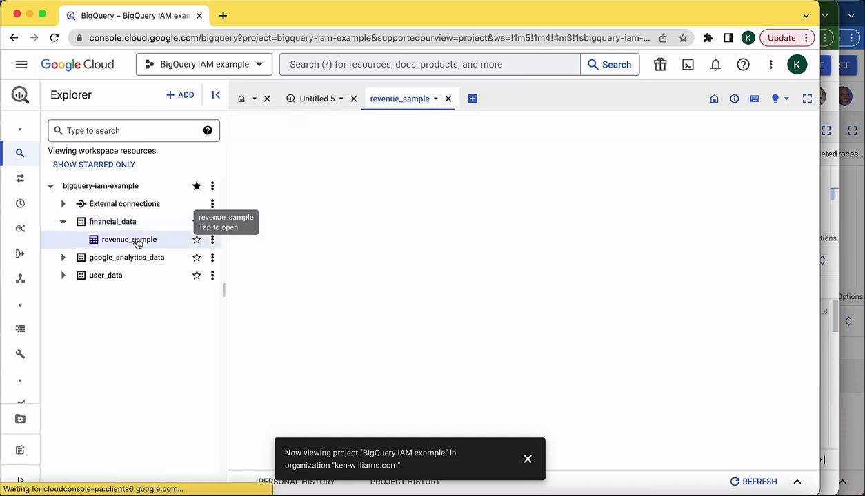
left_click(212, 239)
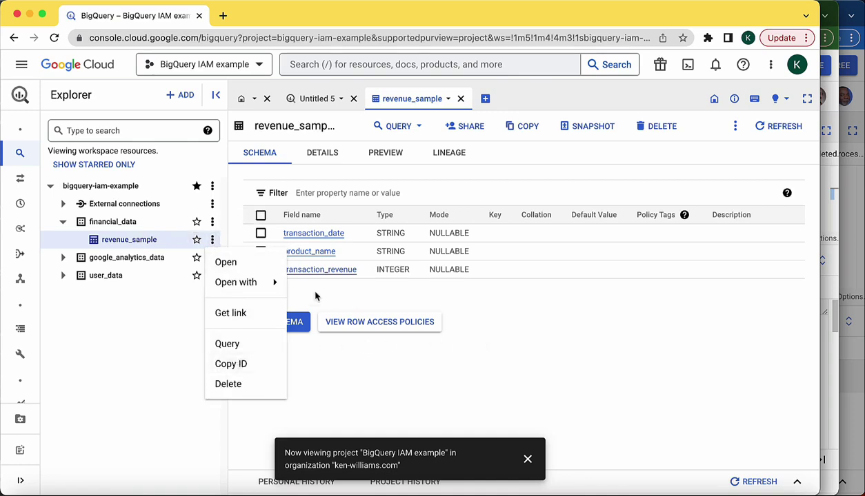
mouse_move(242, 279)
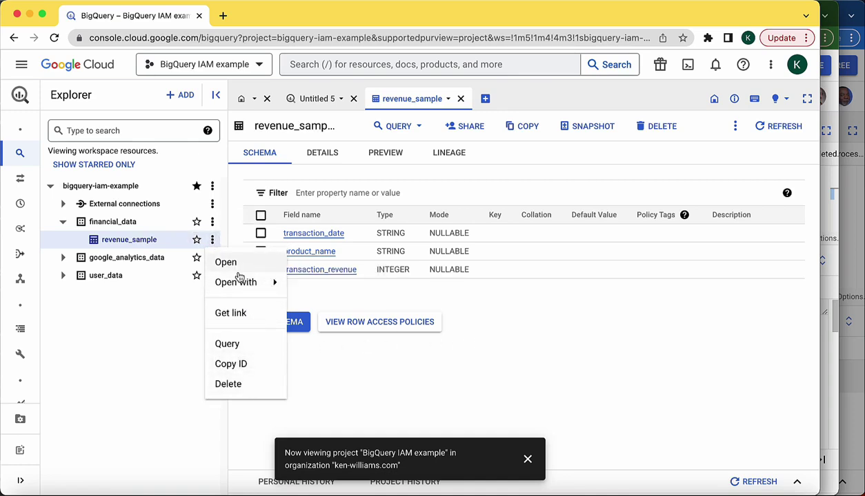
left_click(544, 295)
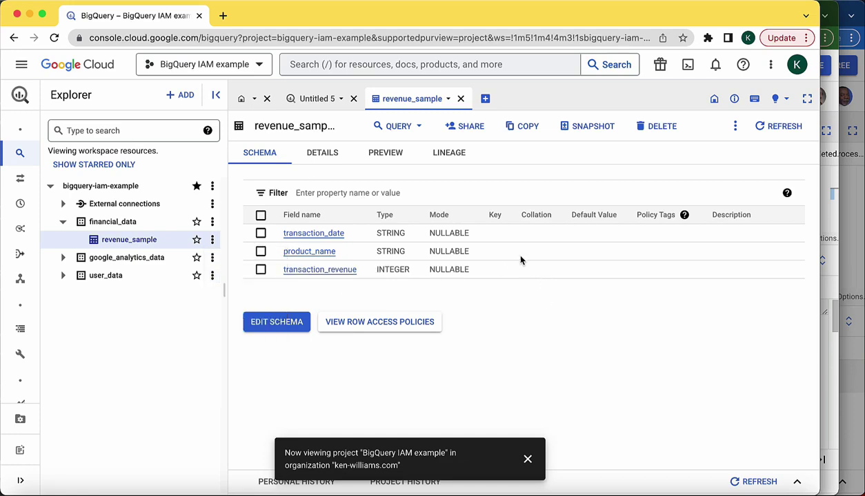
Open the sharing permissions of the revenue_sample table and start granting access to a new principal
left_click(466, 135)
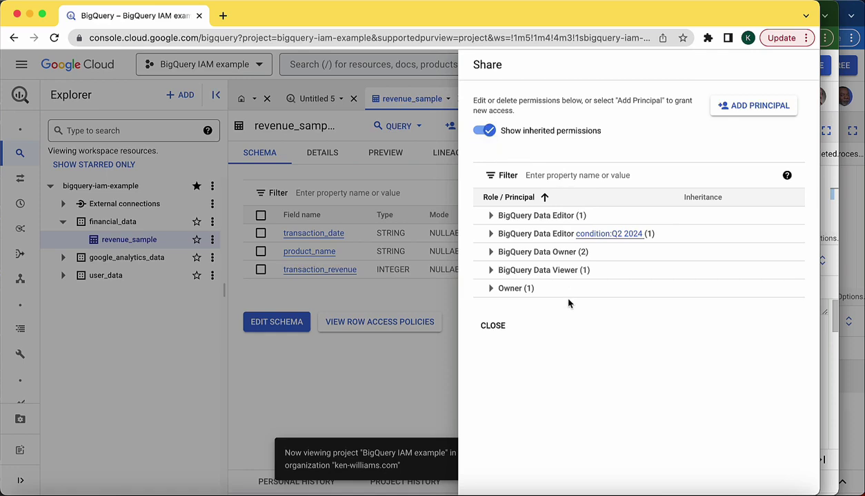
left_click(722, 108)
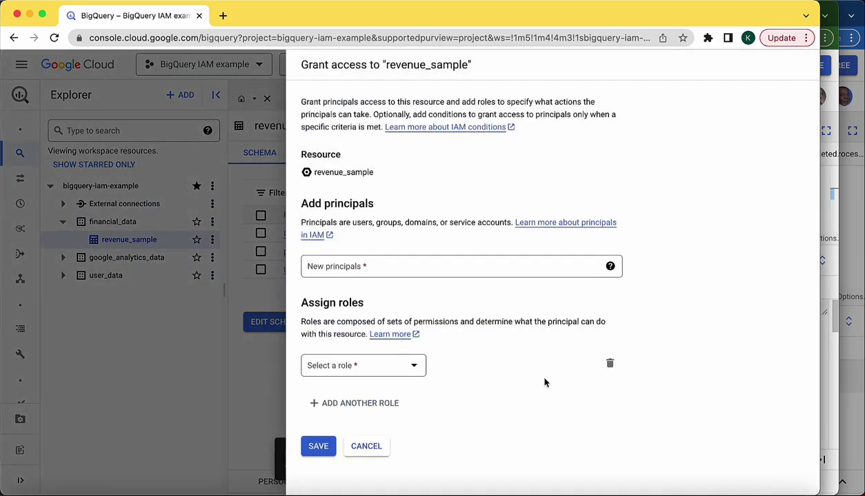